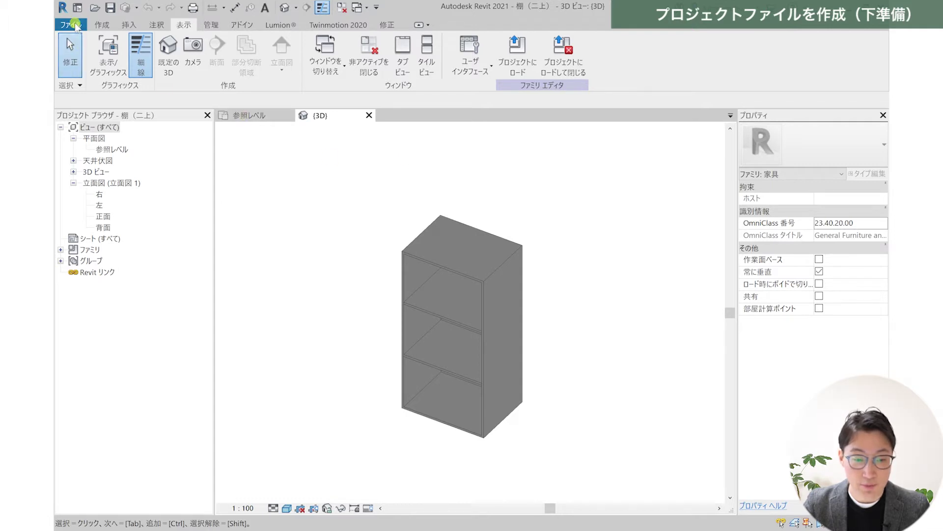
- Create a new project from the 建設テンプレート template, opening on the Level 1 plan
left_click(74, 25)
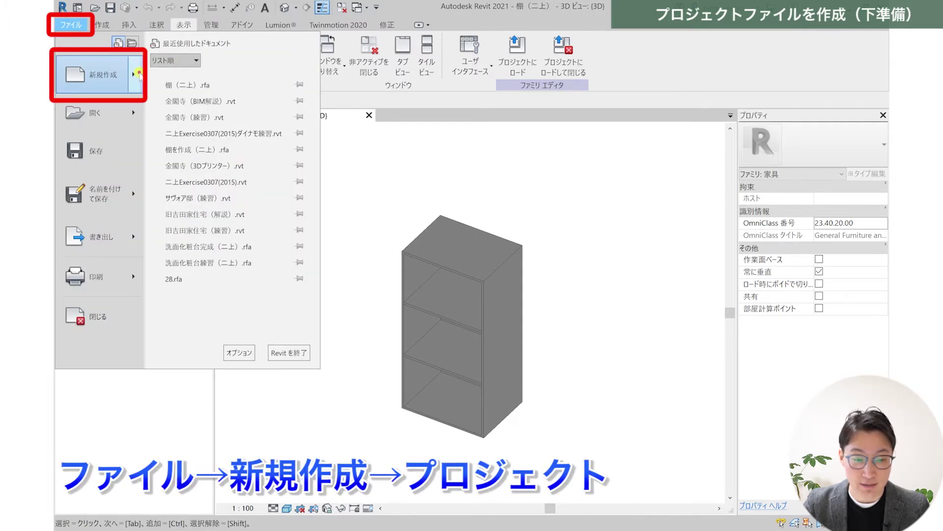
left_click(139, 73)
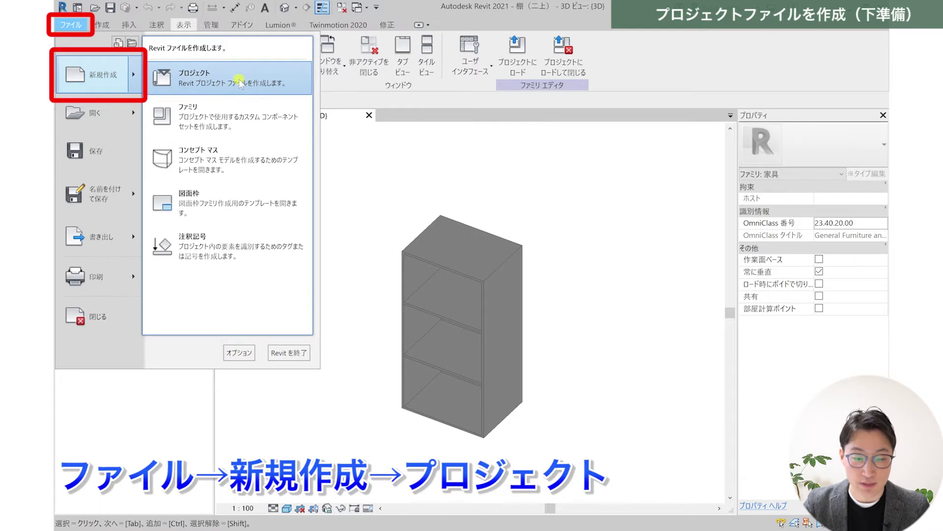
left_click(239, 81)
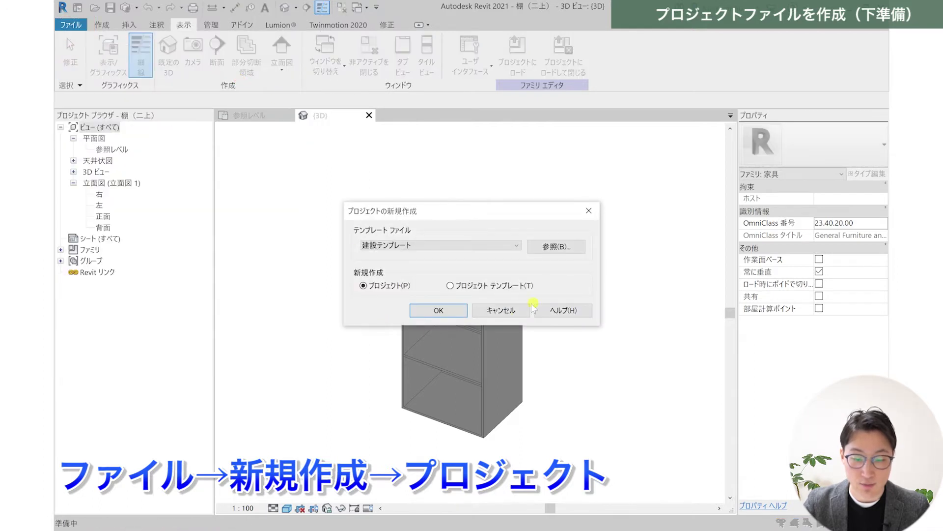
left_click(441, 311)
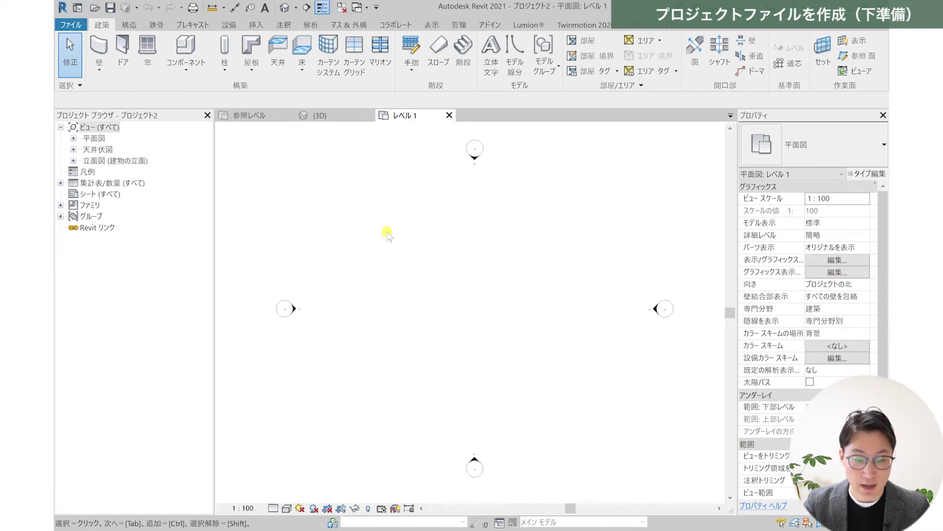
left_click(100, 73)
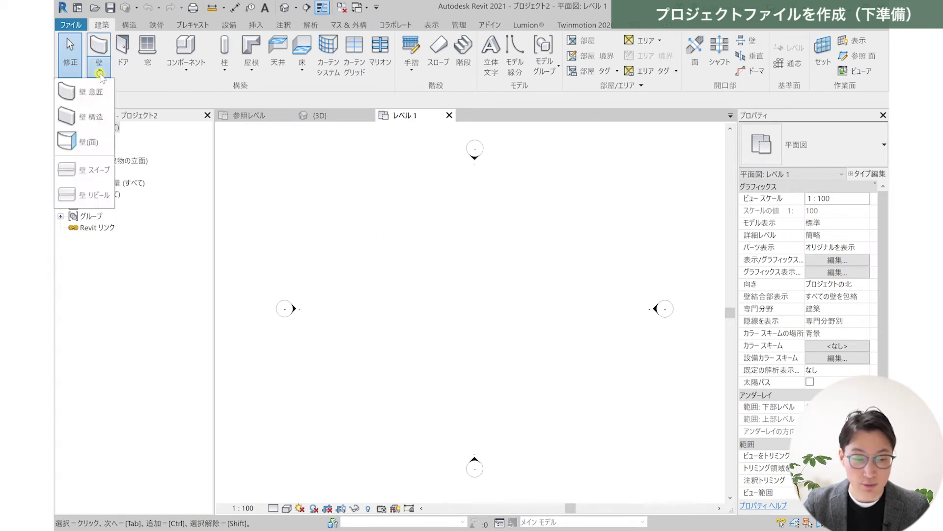
- Draw three architectural walls up to Level 2, then return to the shelf family's {3D} view
left_click(97, 92)
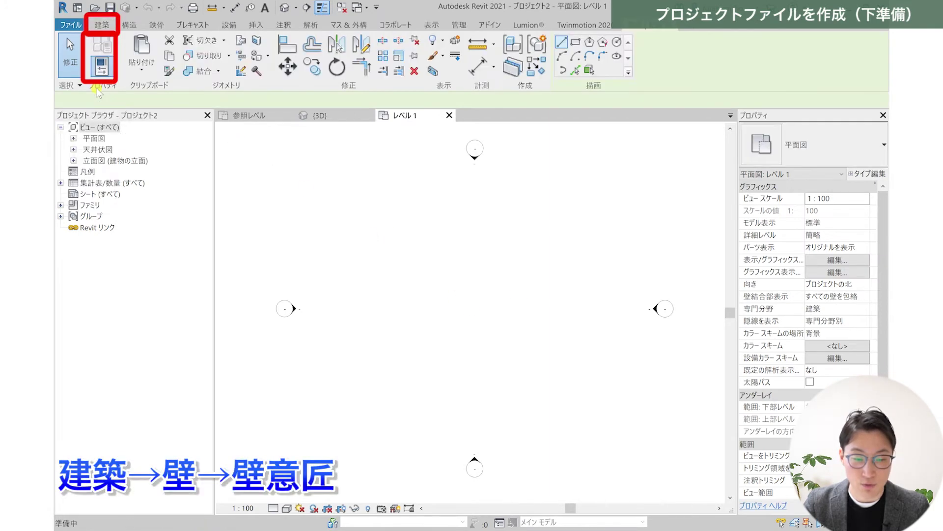
left_click(186, 98)
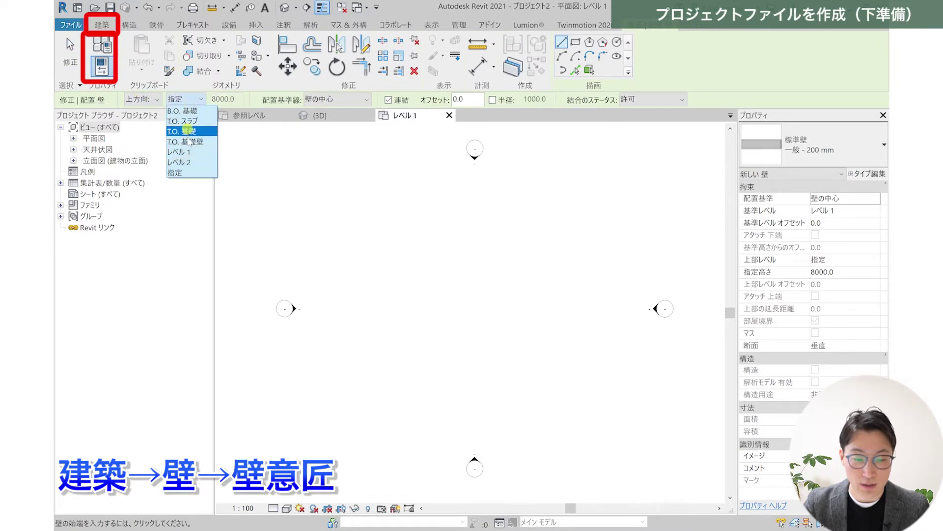
left_click(184, 162)
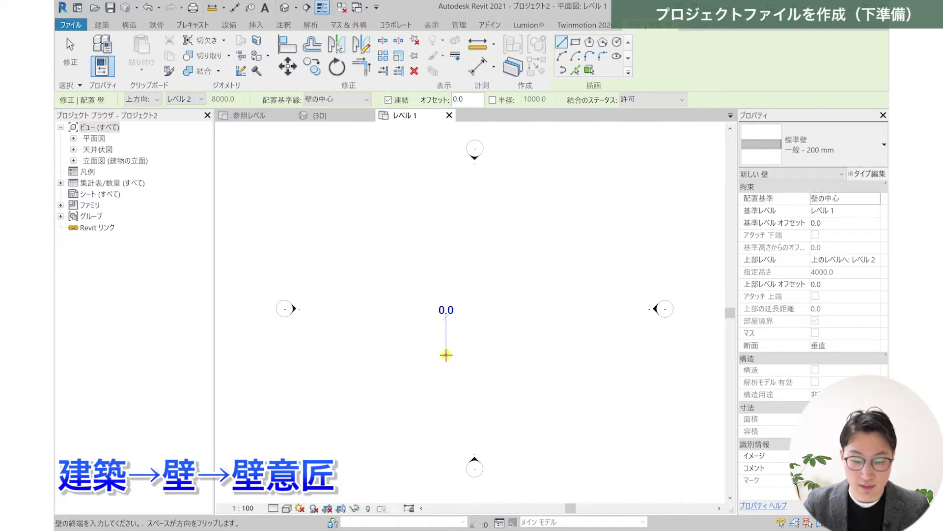
left_click(408, 353)
left_click(408, 292)
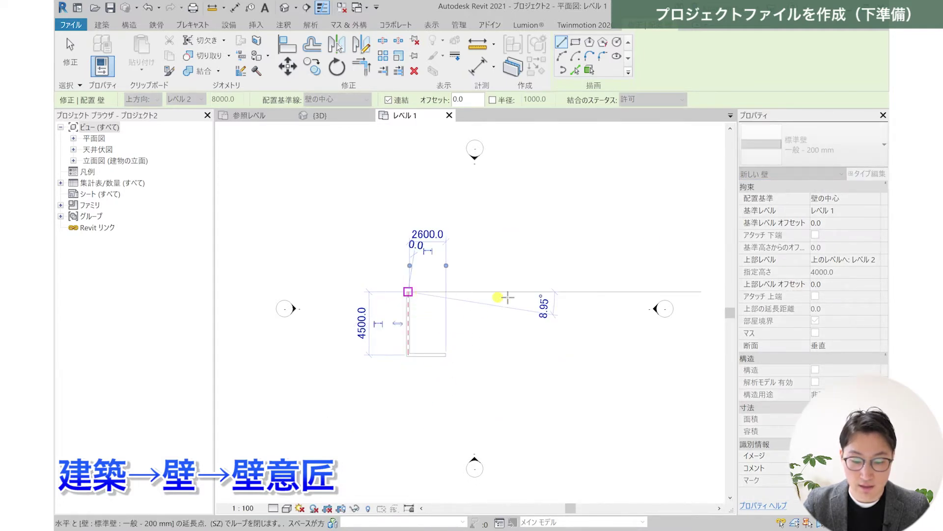
left_click(514, 292)
left_click(514, 318)
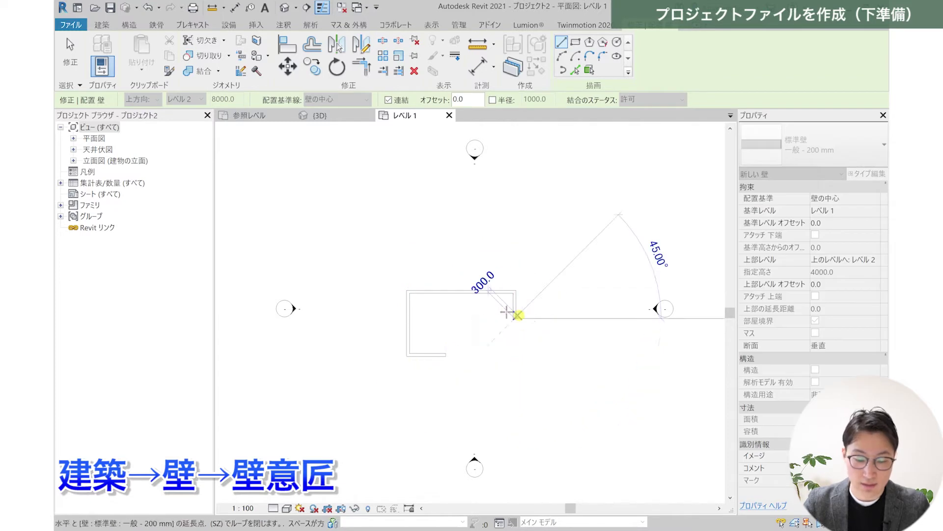
key("Escape")
key("Escape")
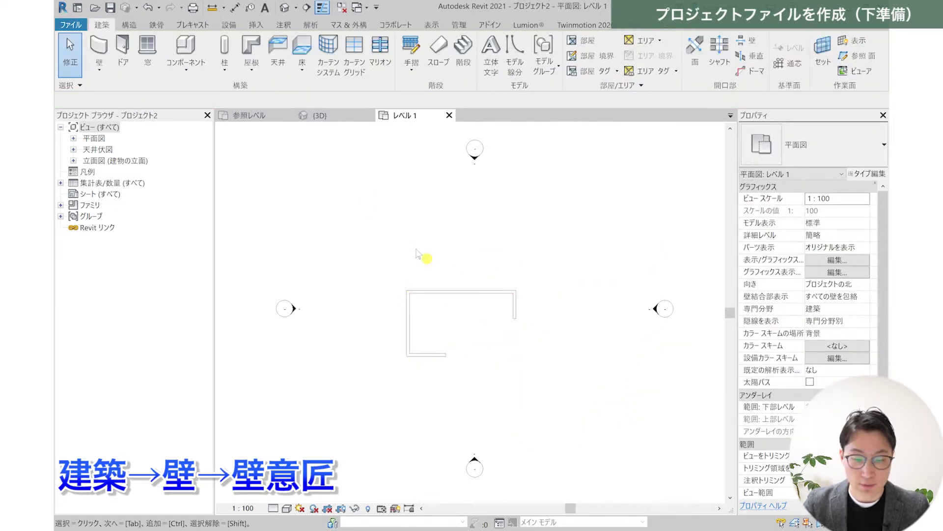
left_click(317, 115)
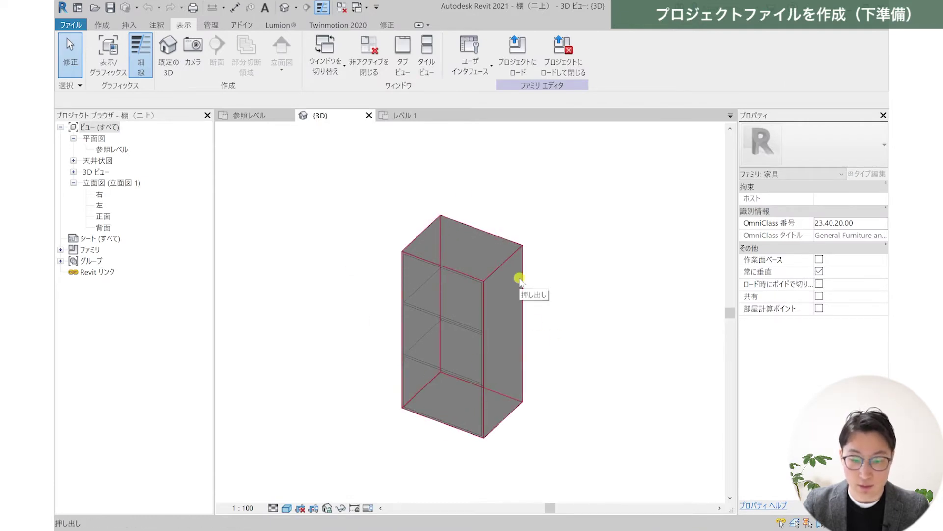
- Load the 棚（二上） shelf family and place one shelf against the inside of the top wall
left_click(520, 72)
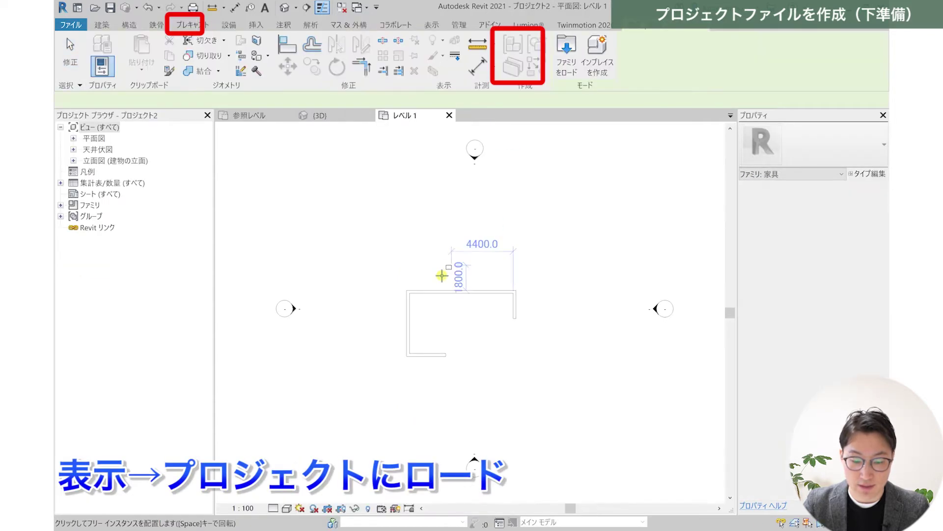
scroll(433, 309, "up", 5)
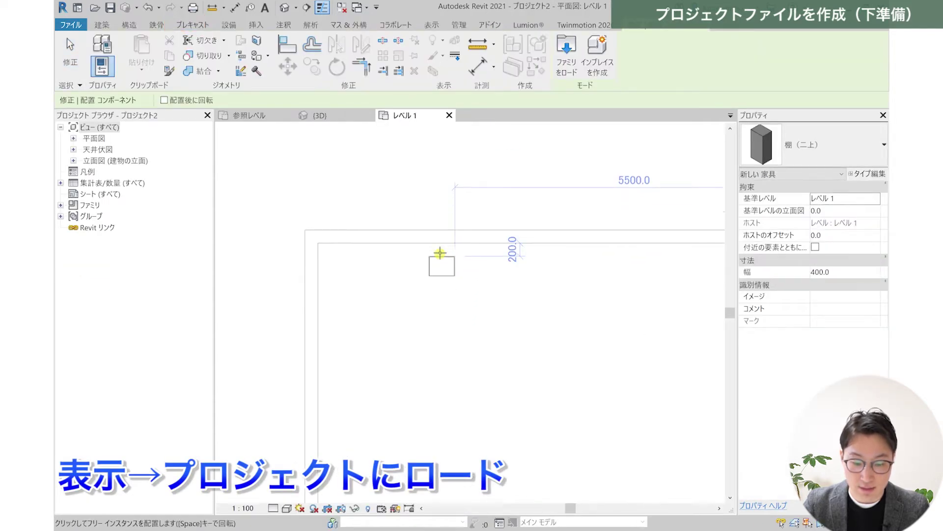
left_click(433, 251)
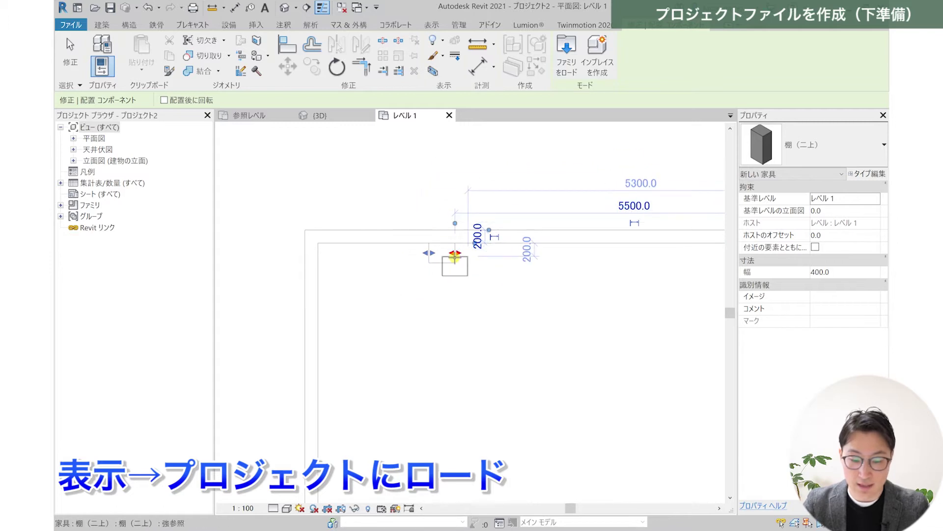
key("Escape")
key("Escape")
scroll(461, 284, "up", 1)
scroll(461, 284, "up", 1)
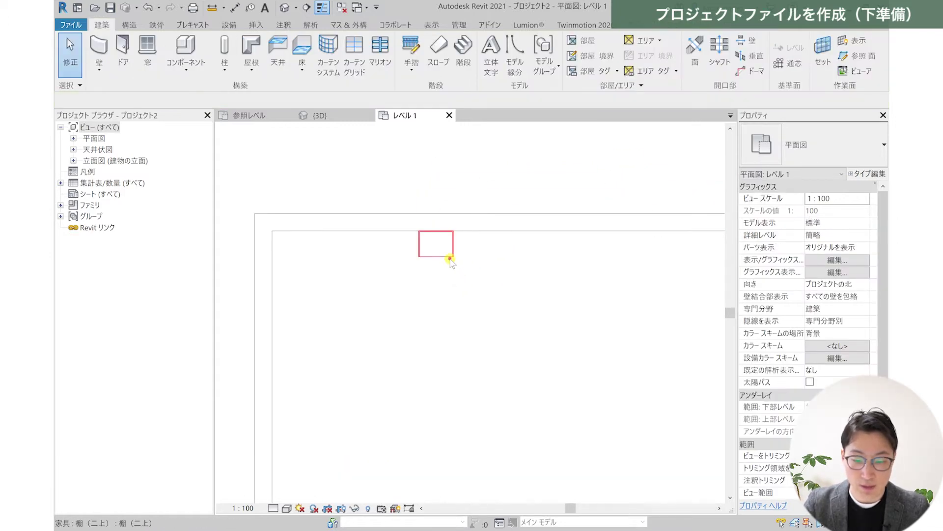
left_click(457, 266)
middle_click_drag(461, 285, 429, 326)
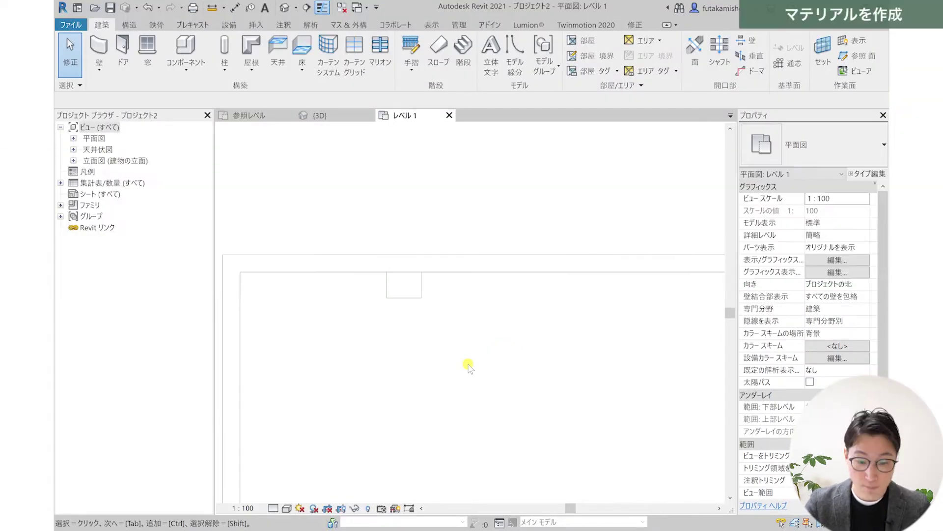
- From the family's {3D} view, open the Material Browser with the library panel expanded
left_click(336, 116)
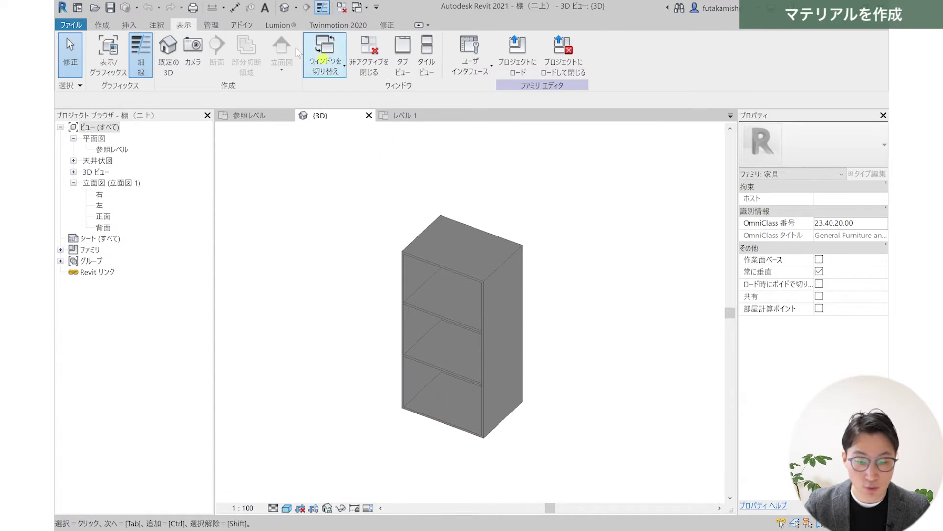
left_click(216, 24)
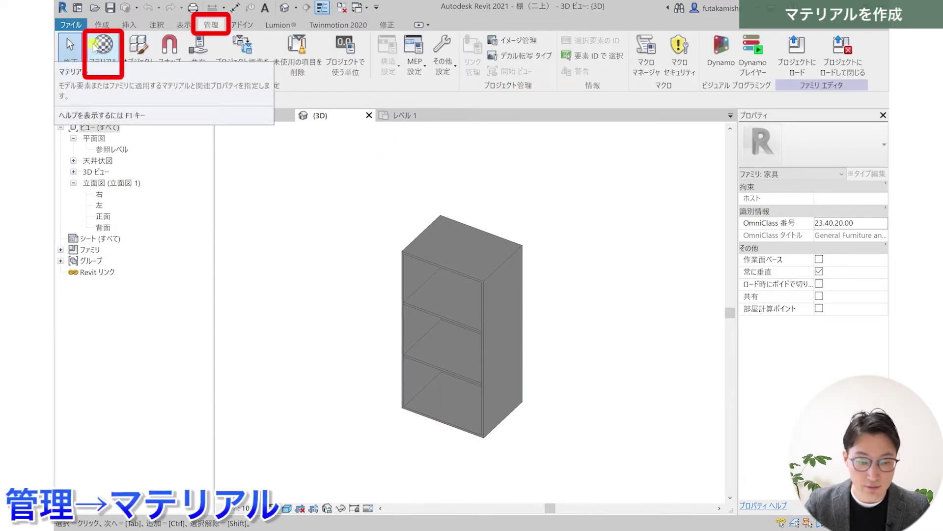
left_click(95, 45)
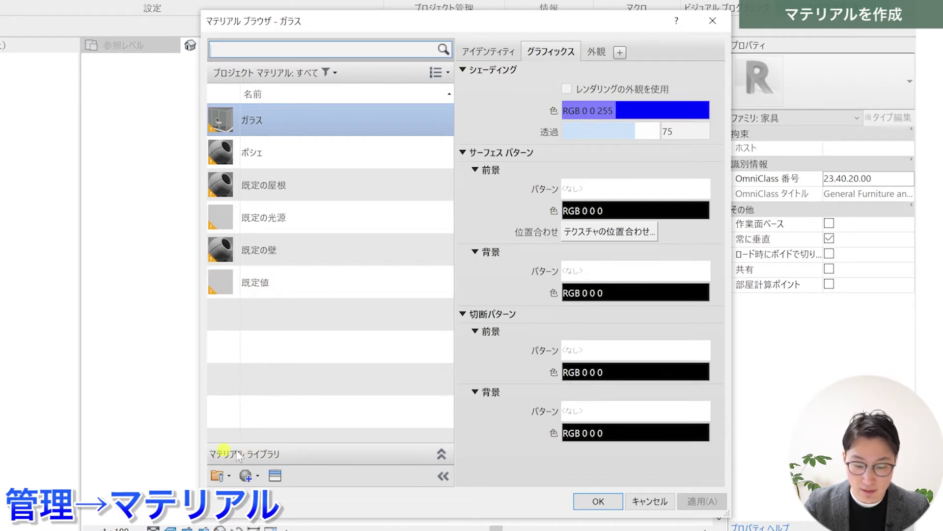
left_click(443, 454)
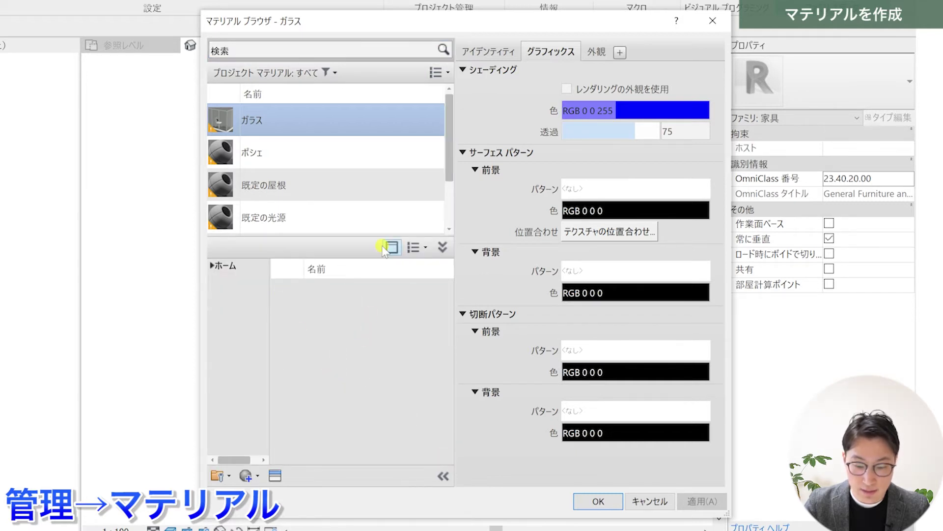
left_click(426, 249)
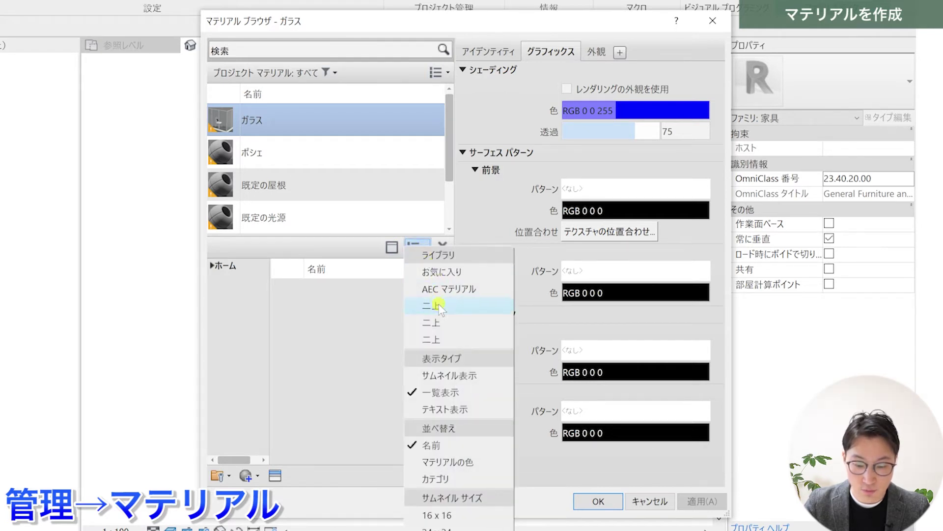
- Browse the AEC マテリアル library and add the ペイント material to the project
left_click(497, 285)
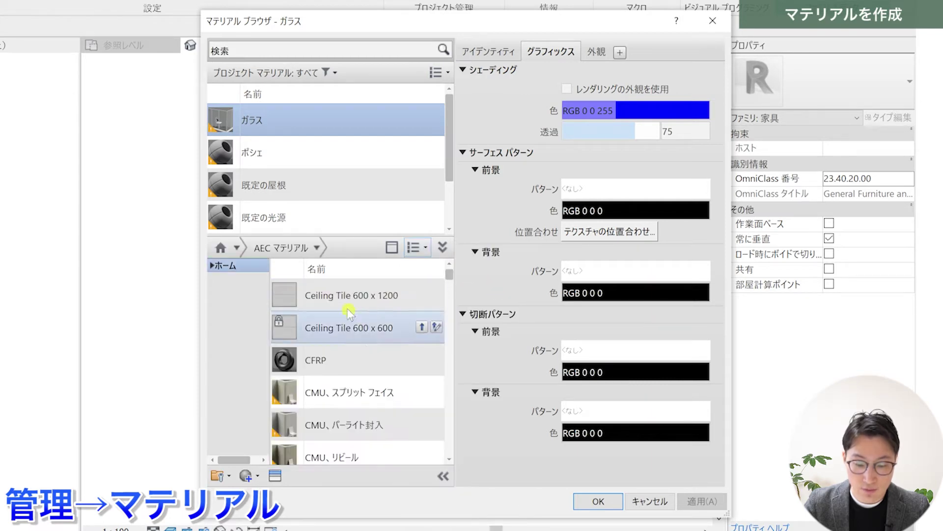
scroll(342, 432, "down", 5)
scroll(348, 432, "down", 5)
scroll(375, 358, "down", 5)
scroll(379, 351, "down", 5)
scroll(380, 351, "up", 5)
scroll(379, 351, "up", 5)
scroll(379, 350, "up", 5)
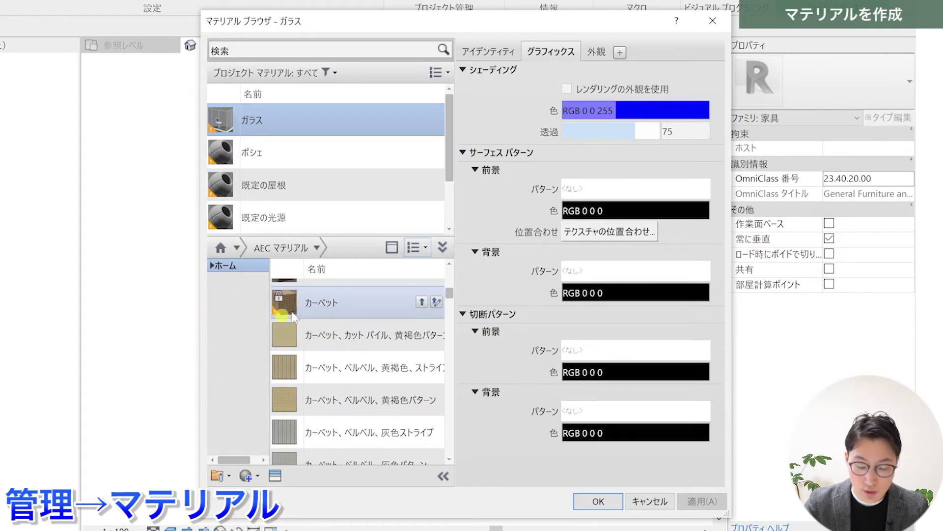
mouse_move(353, 367)
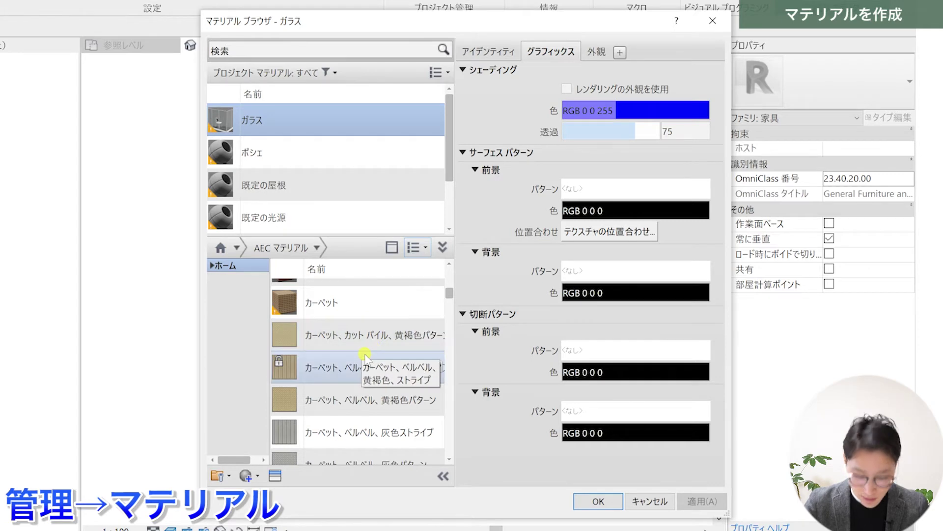
scroll(377, 372, "down", 3)
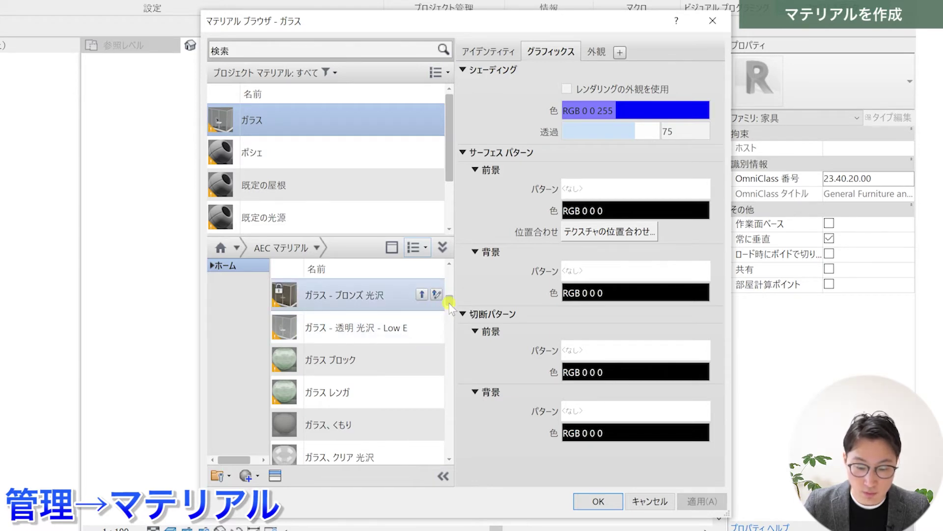
scroll(449, 305, "down", 10)
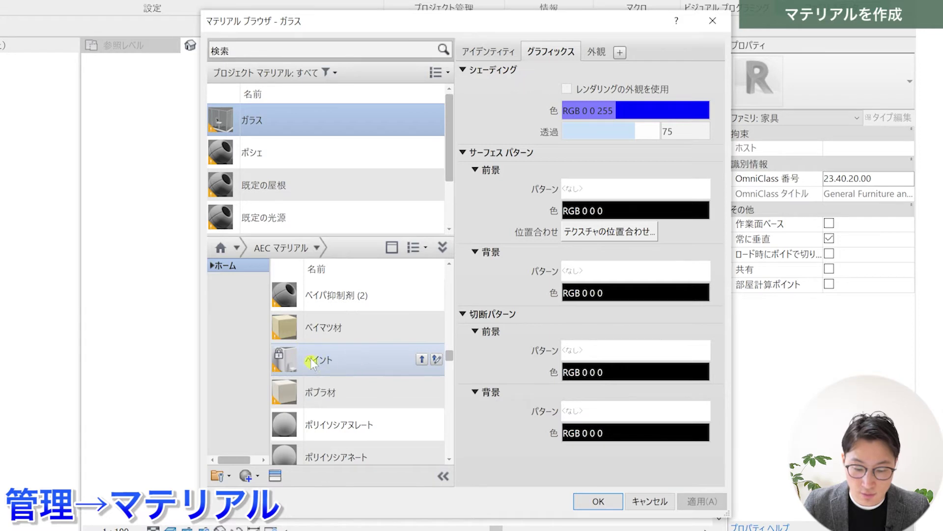
left_click(420, 360)
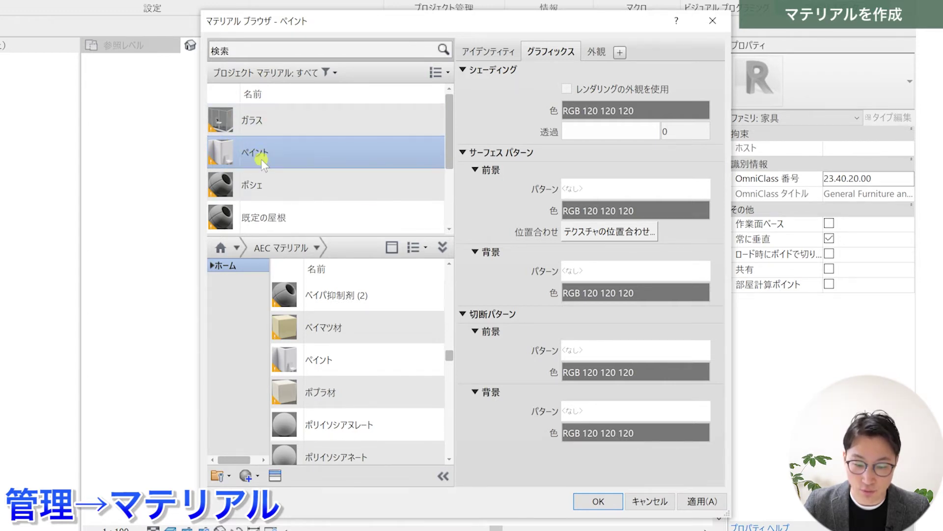
scroll(343, 199, "down", 1)
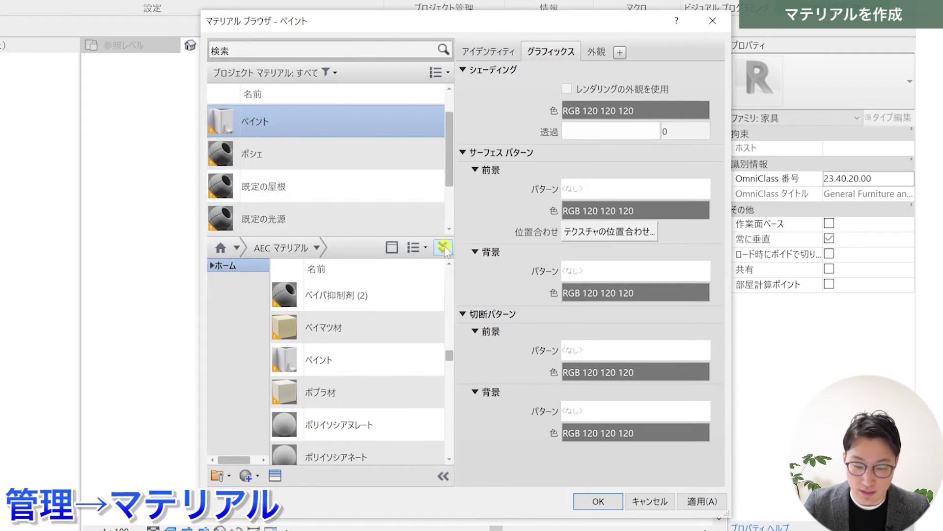
- Review the ペイント appearance: colour RGB 242 242 255, gloss finish, brush application
left_click(444, 245)
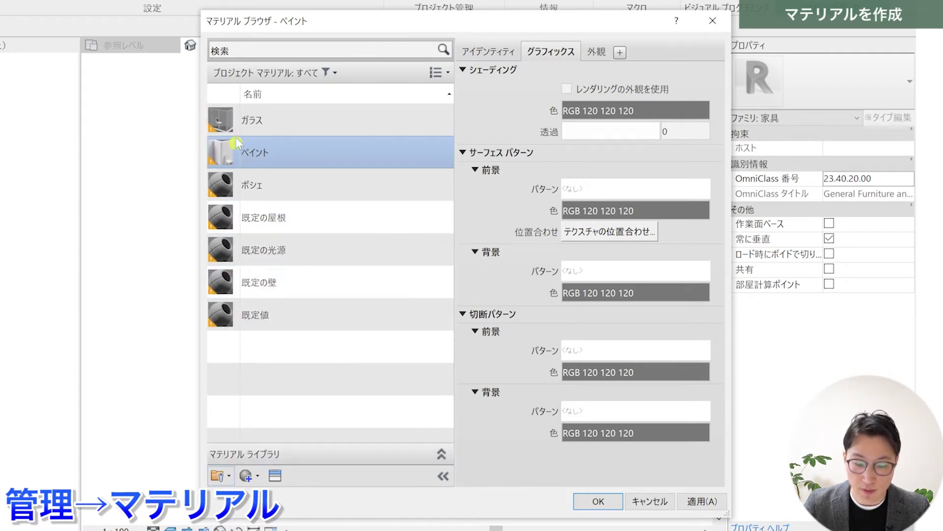
left_click(260, 153)
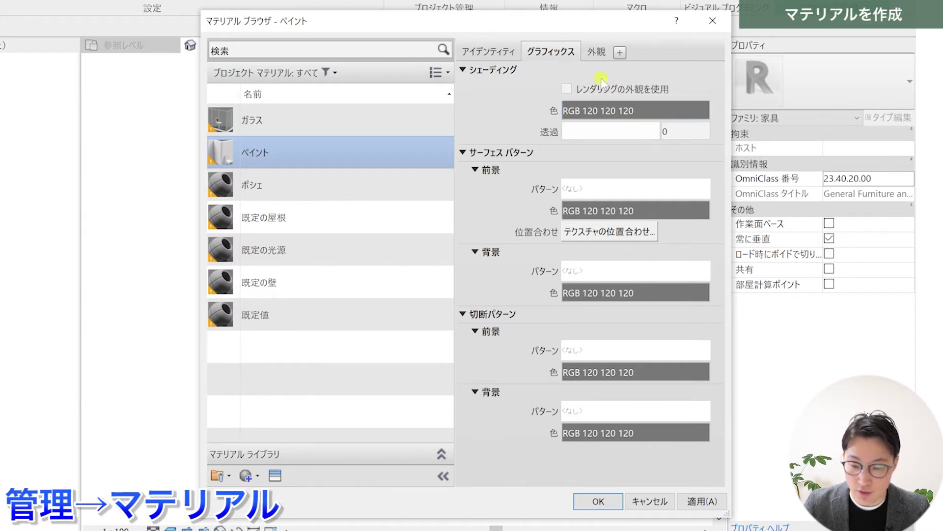
left_click(600, 51)
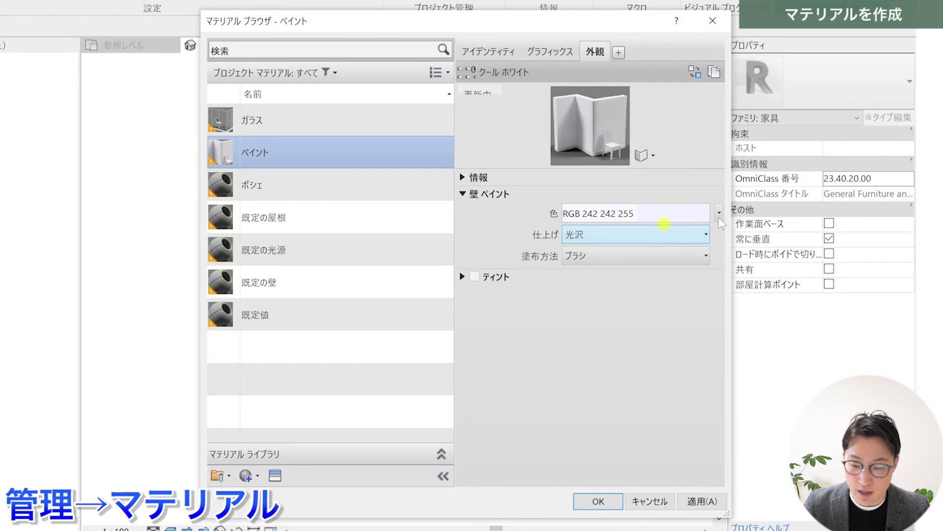
left_click(693, 214)
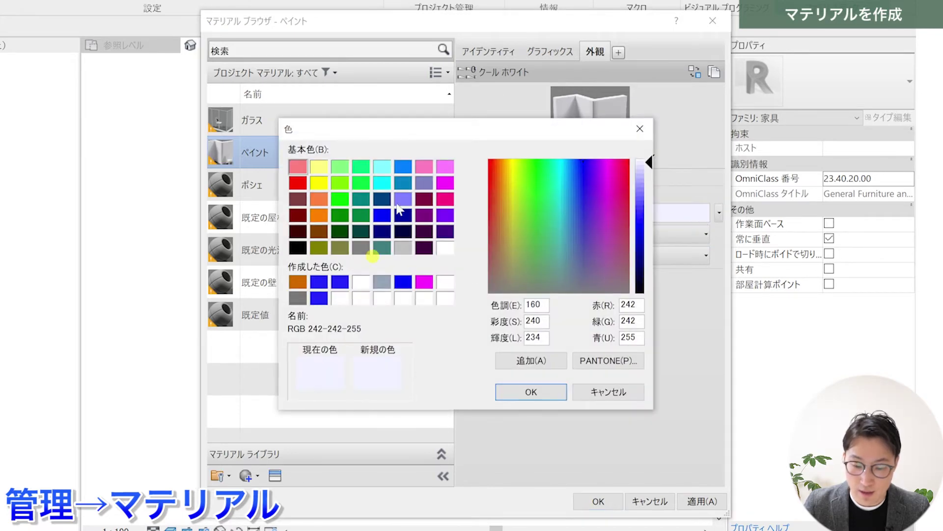
left_click(594, 392)
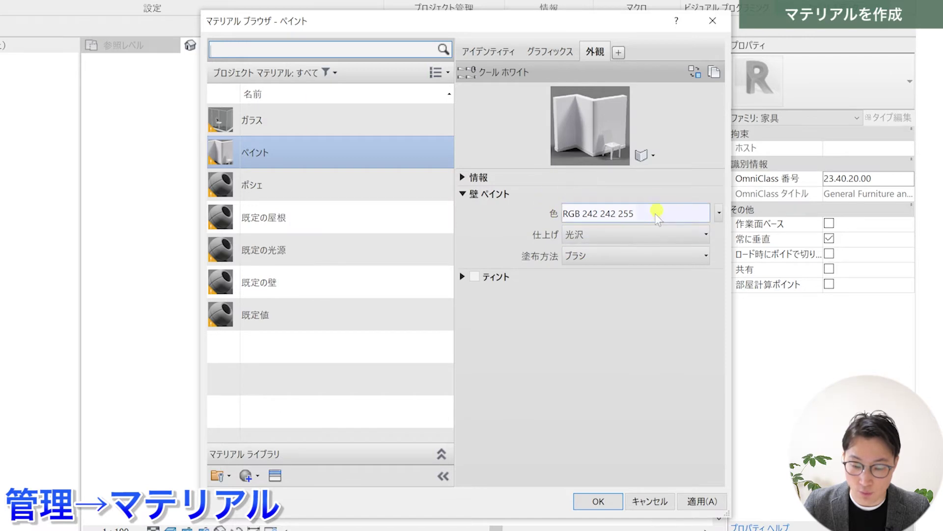
left_click(604, 239)
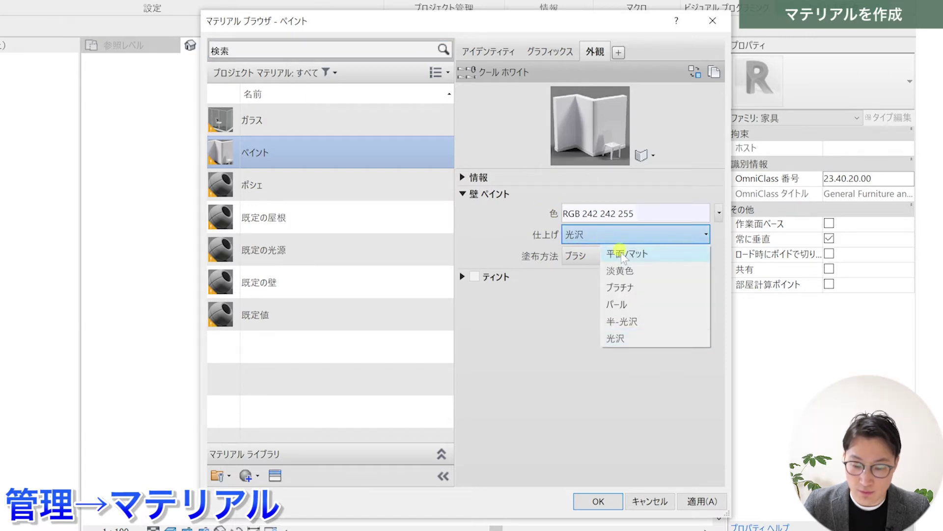
left_click(624, 337)
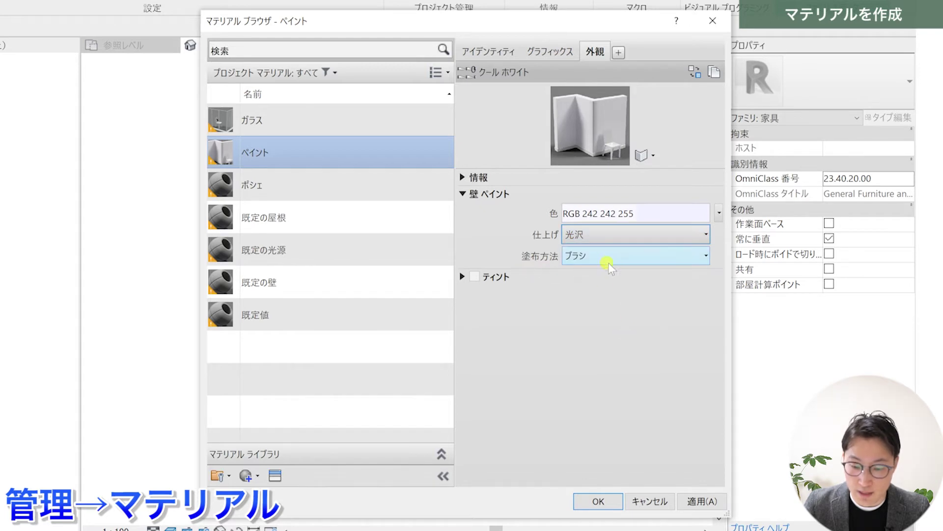
left_click(625, 257)
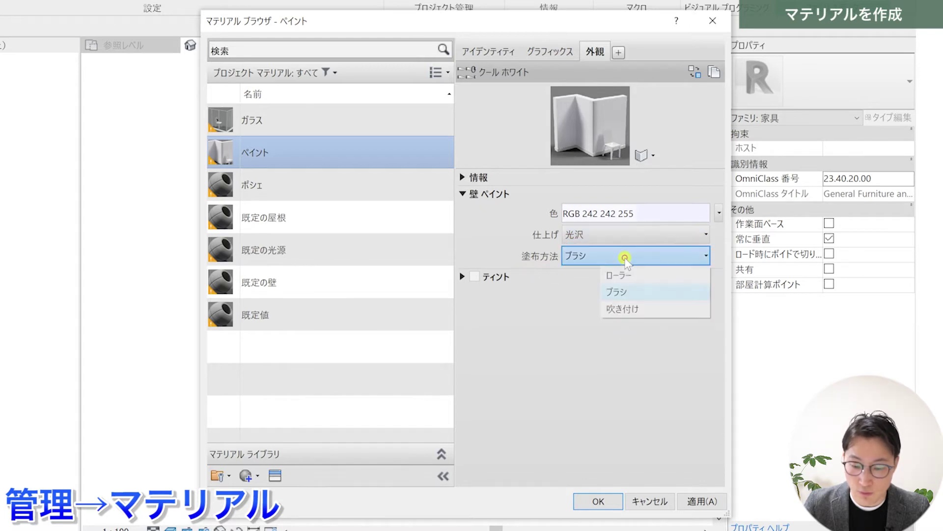
left_click(654, 292)
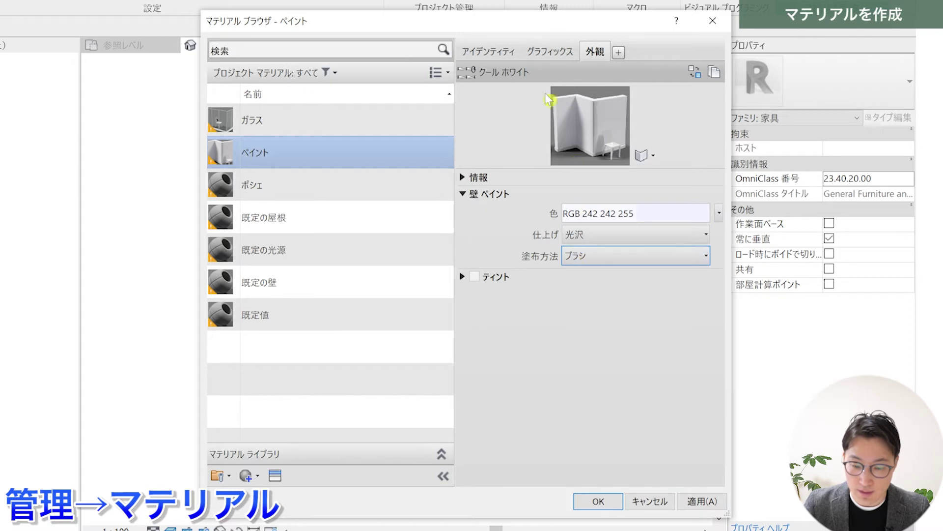
- On the Graphics settings, tick Use Render Appearance for the shading colour
left_click(543, 49)
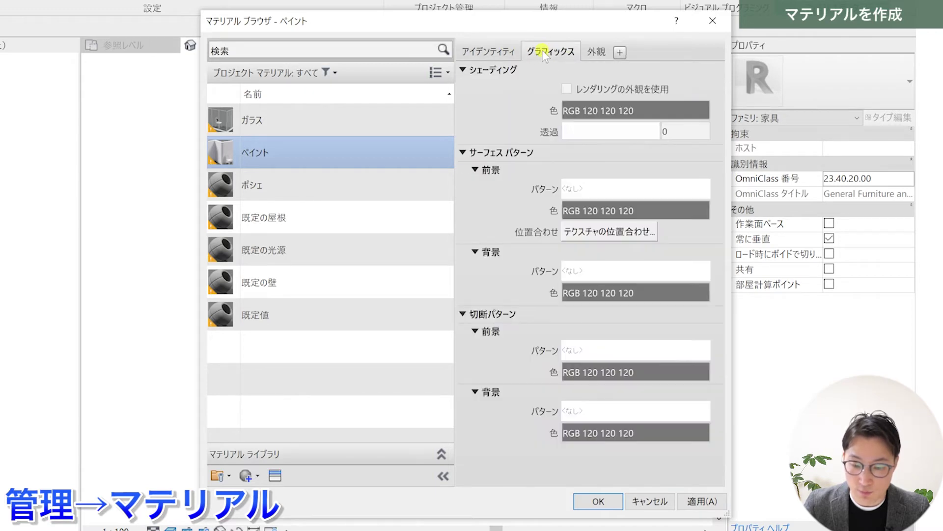
left_click(568, 89)
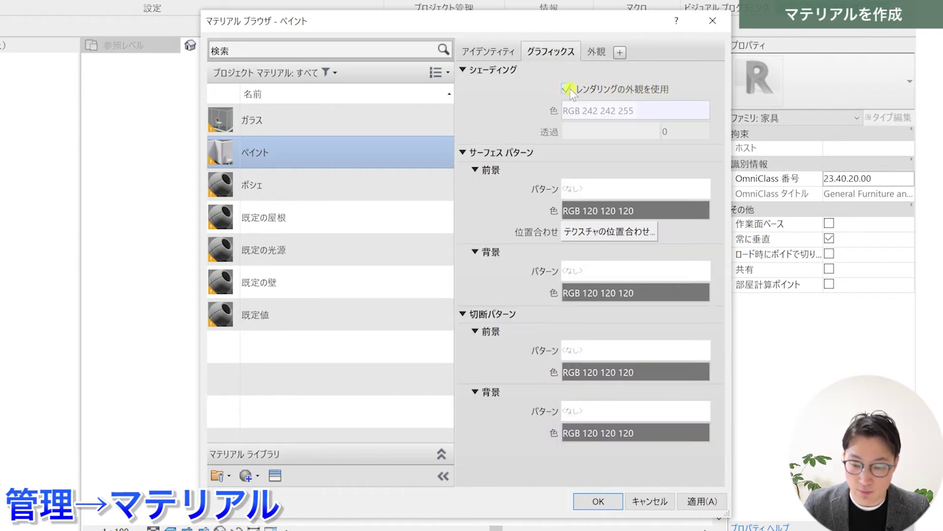
left_click(601, 53)
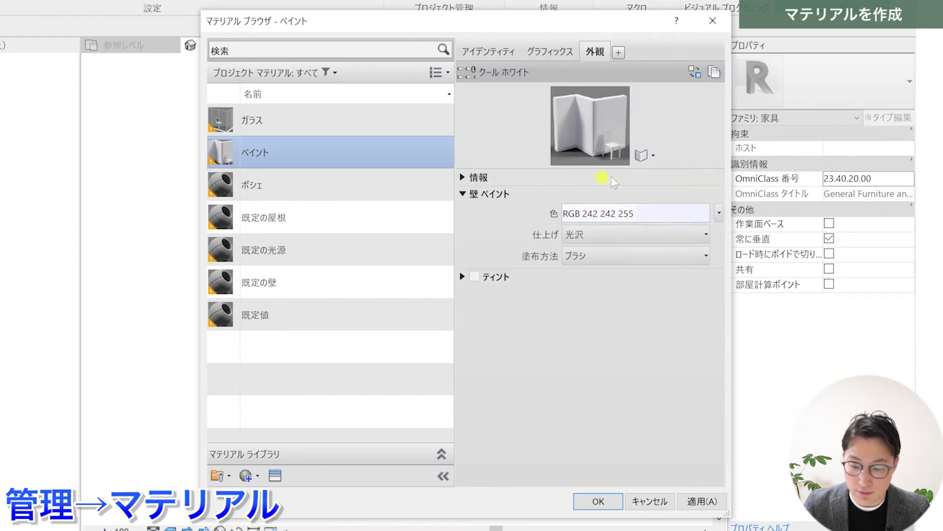
left_click(554, 50)
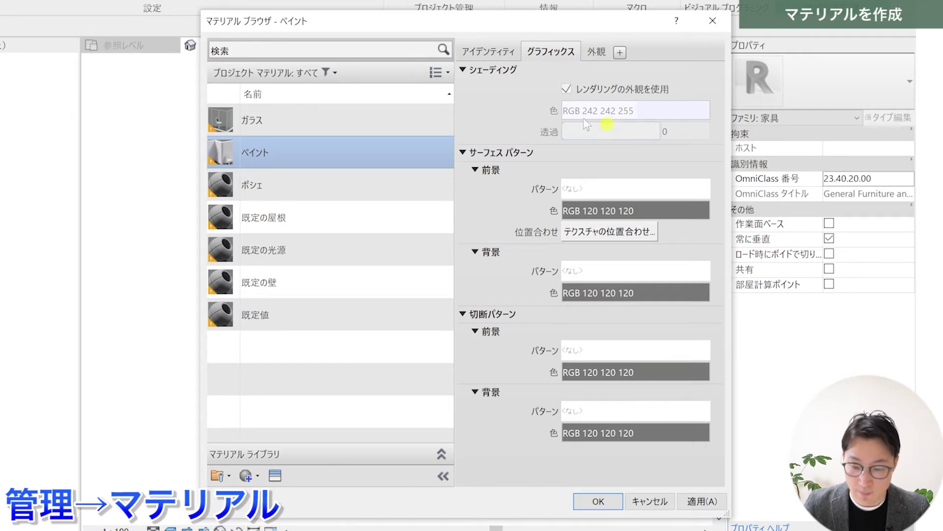
- Apply and close the Material Browser, then set the 3D view to Shaded
left_click(695, 501)
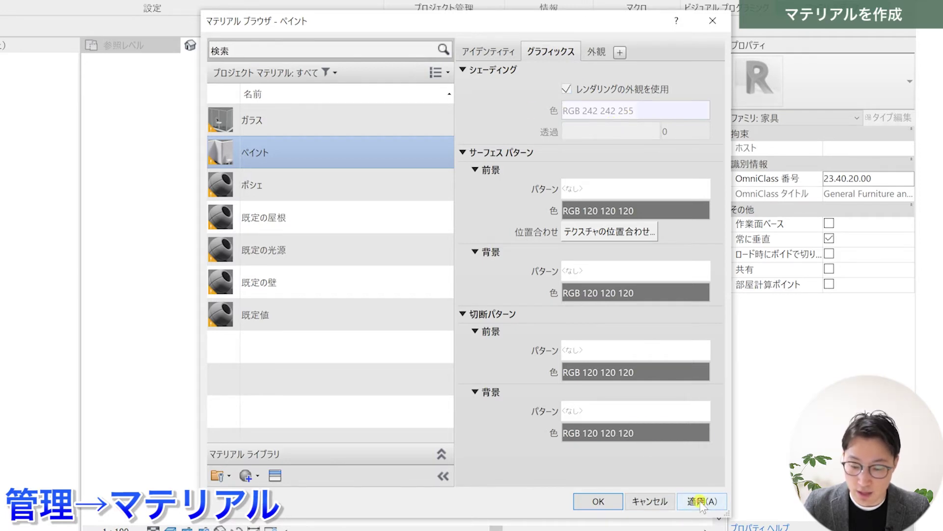
left_click(610, 503)
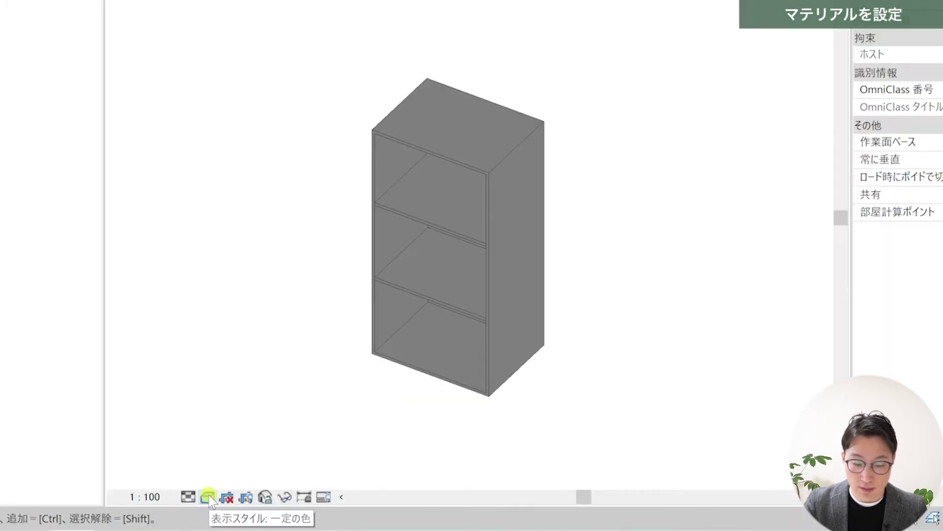
left_click(209, 498)
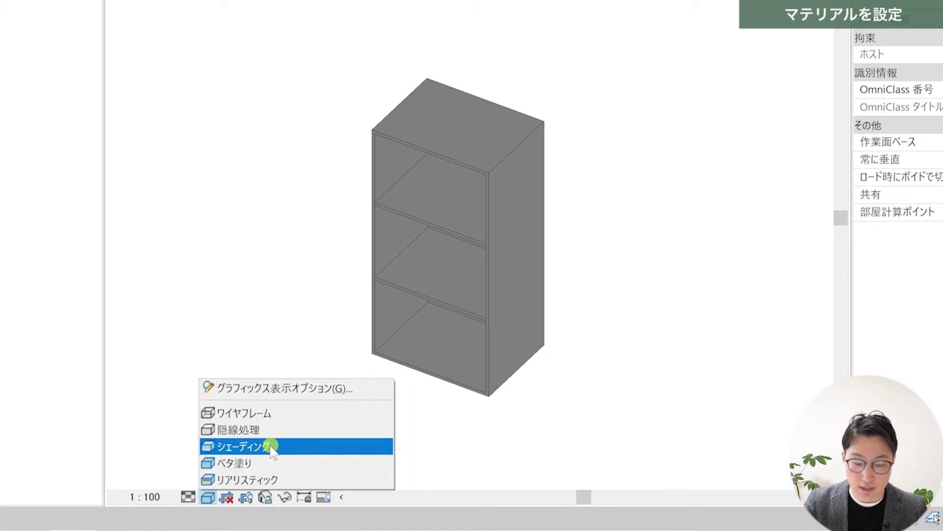
left_click(301, 448)
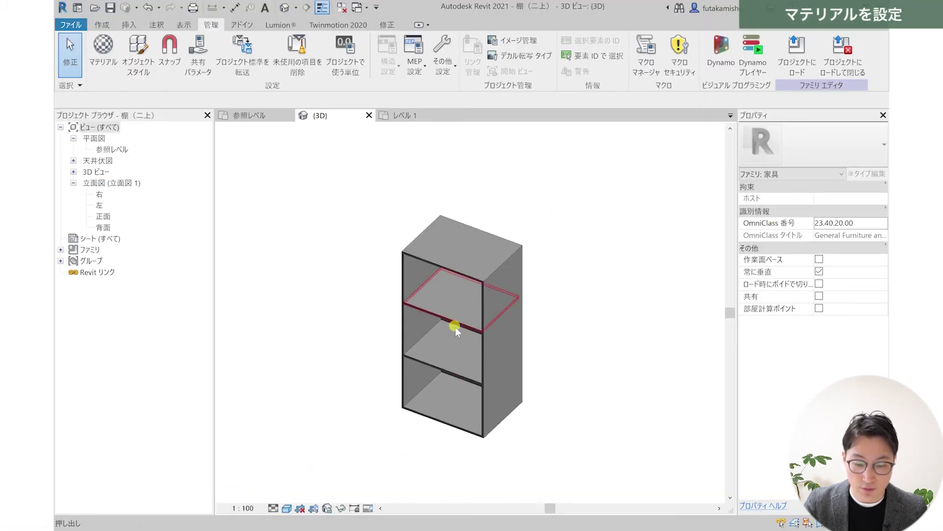
- Orbit to a front view and trial-select the shelf parts by clicks and a window
mouse_move(470, 354)
middle_mouse_down("shift")
mouse_move(497, 309)
mouse_move(487, 333)
middle_mouse_up("shift")
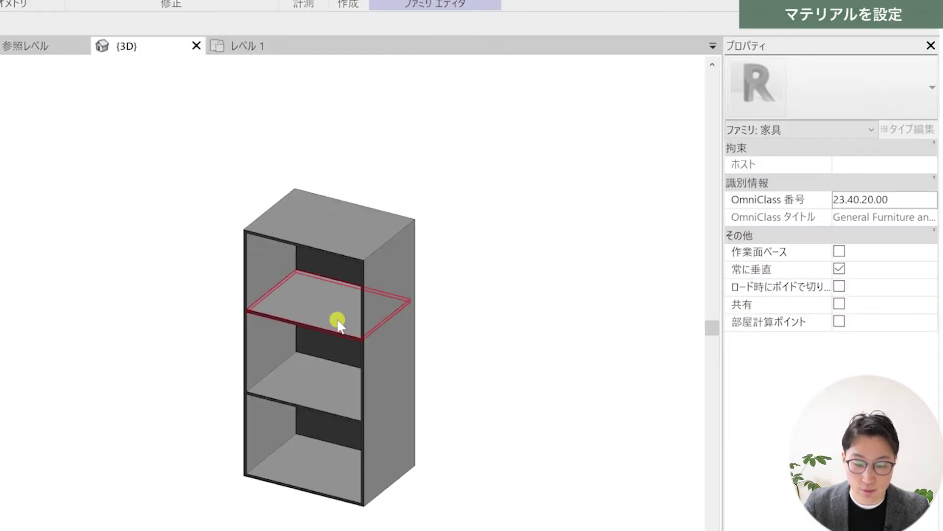
left_click(337, 317)
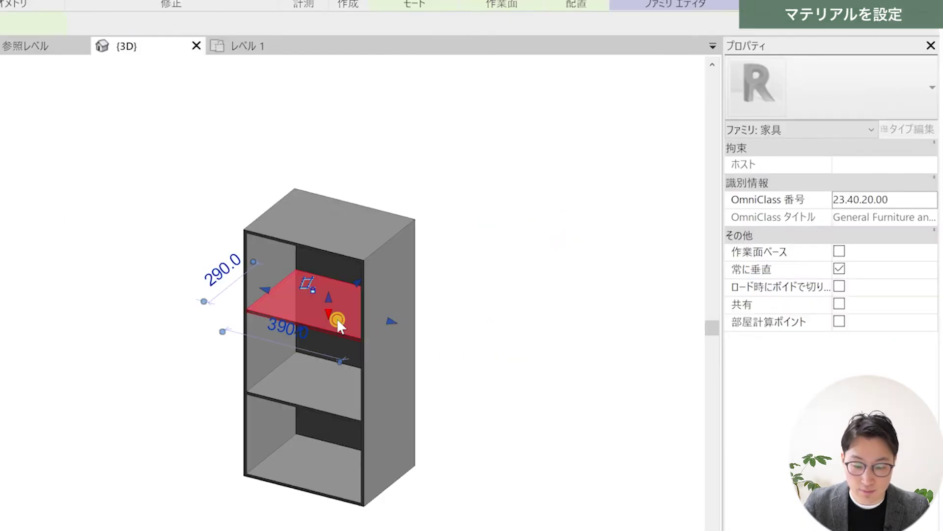
left_click(302, 393, "ctrl")
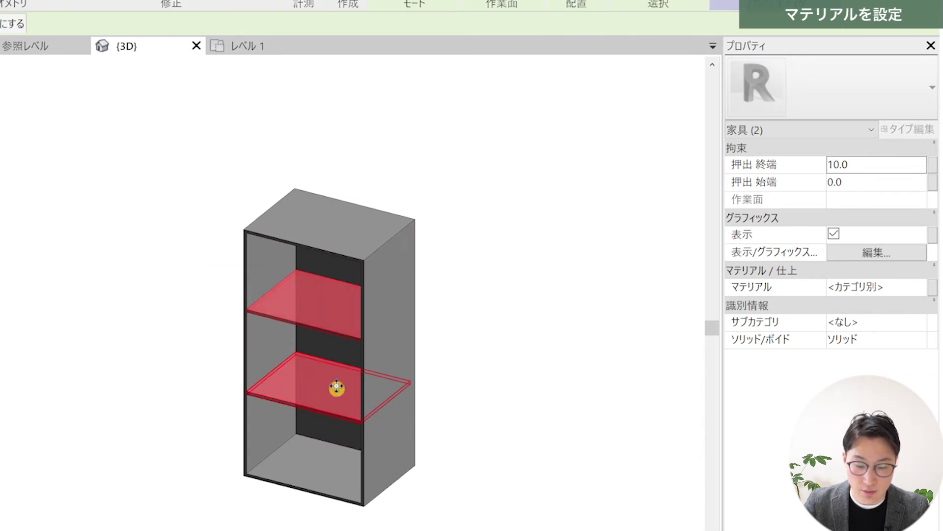
left_click(370, 257, "ctrl")
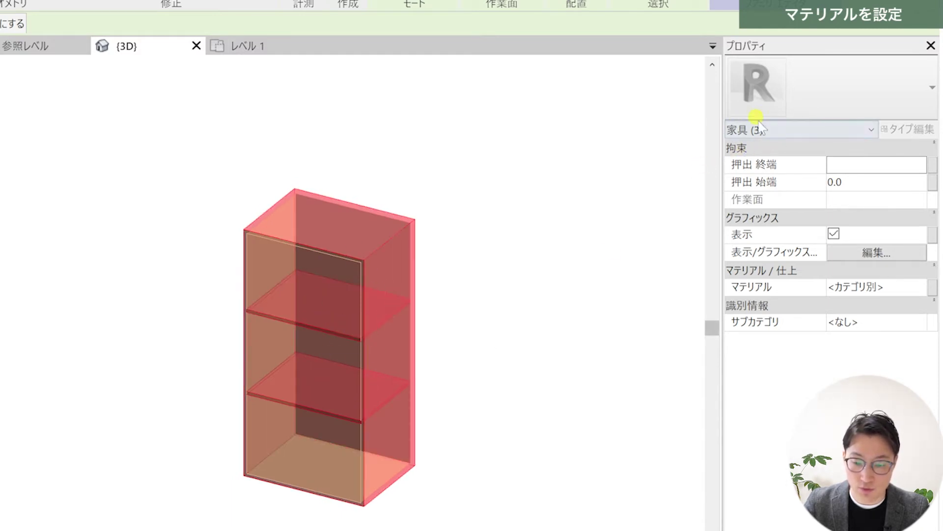
left_click(616, 231)
left_click_drag(585, 529, 117, 96)
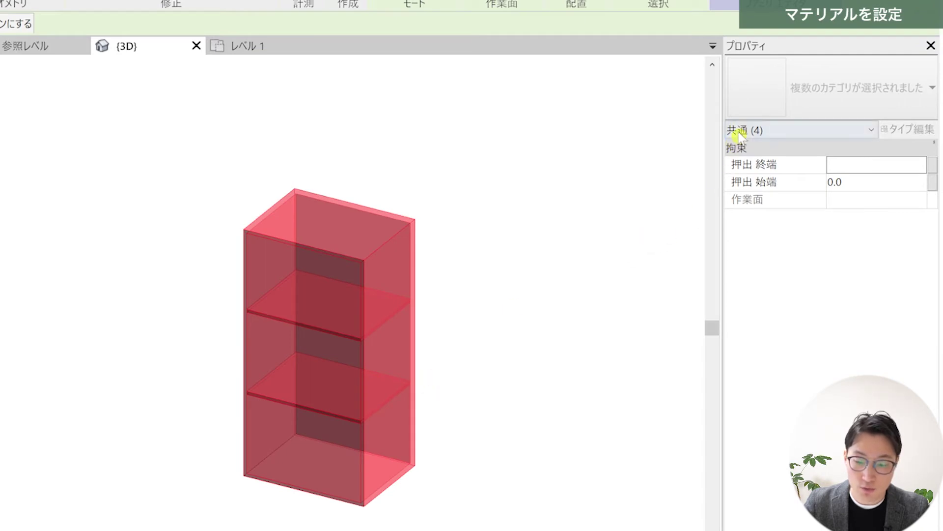
left_click(780, 129)
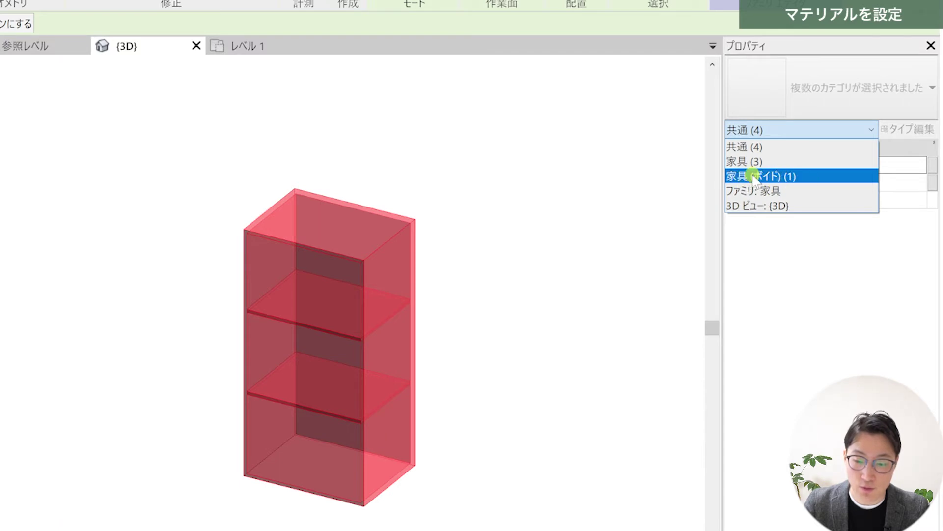
left_click(589, 235)
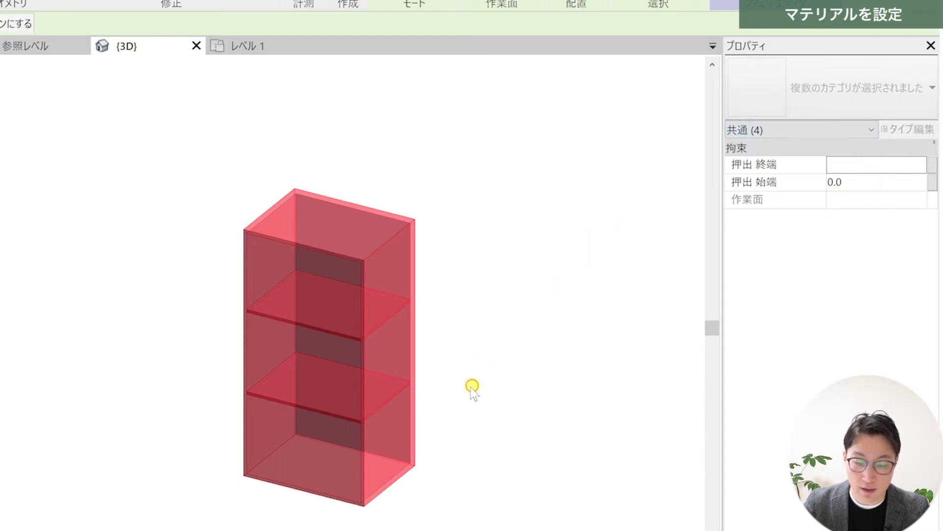
left_click(566, 253)
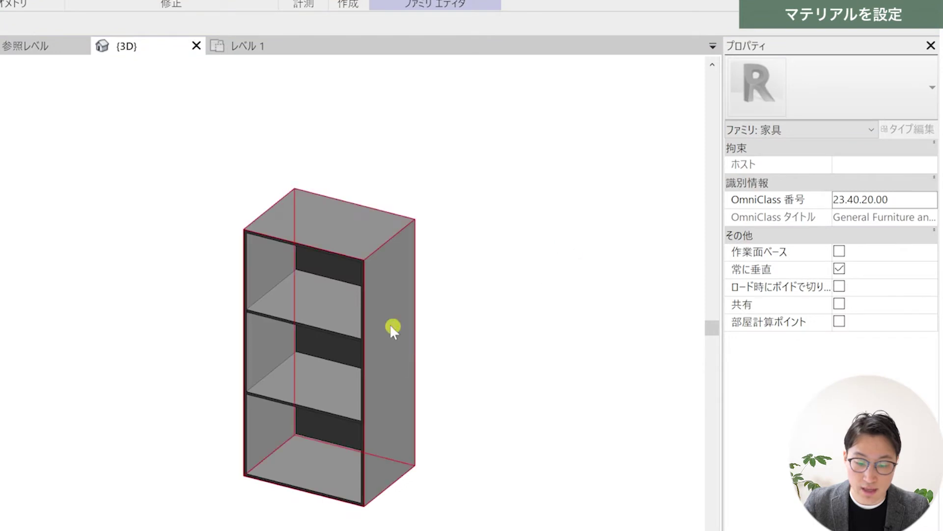
- Select the middle shelf, lower shelf and cabinet box, and open their Material value
left_click(326, 304)
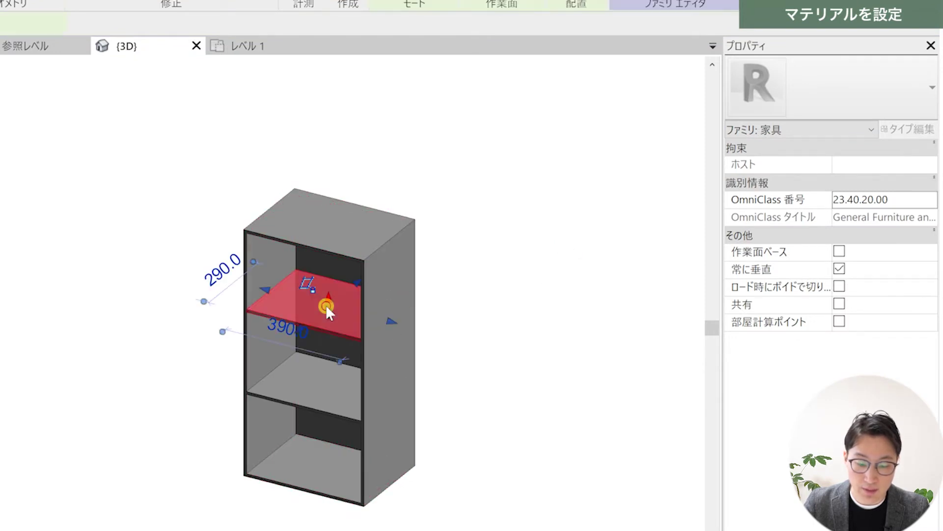
left_click(293, 368, "ctrl")
left_click(352, 216, "ctrl")
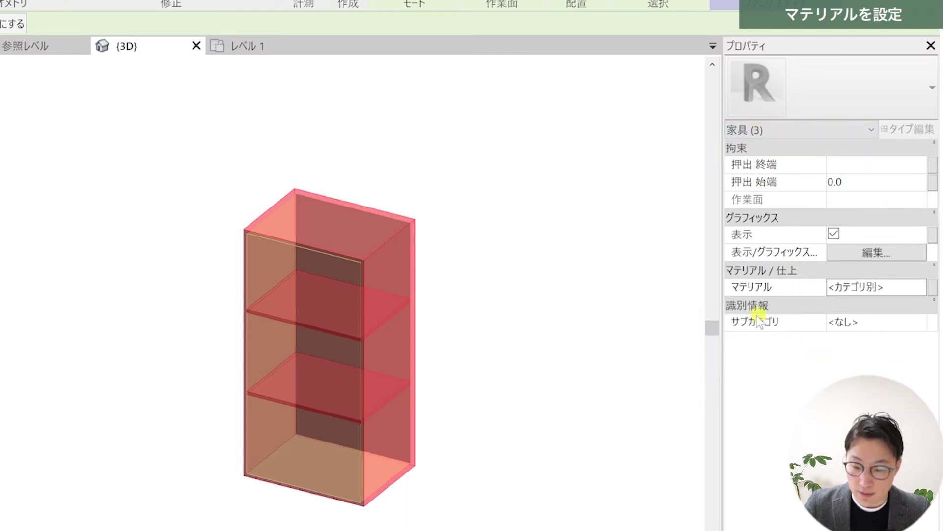
left_click(900, 284)
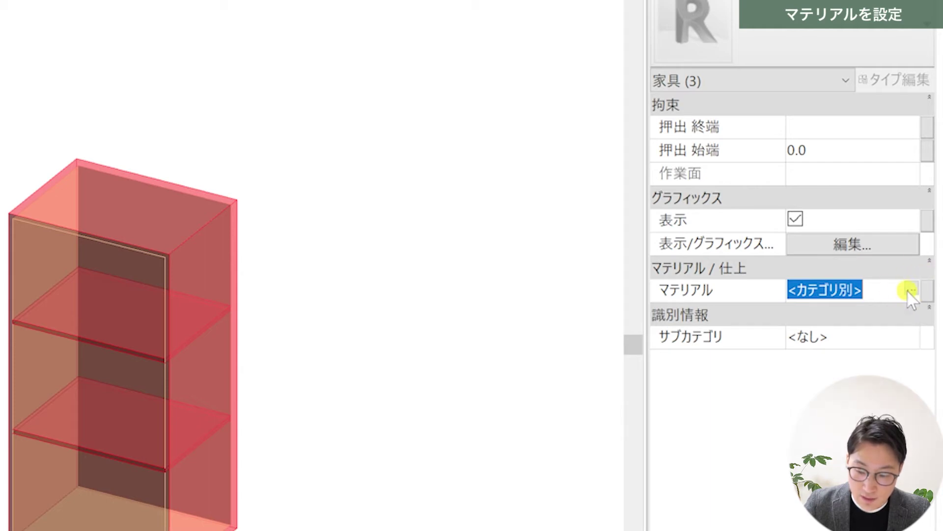
- Set the three selected solids' Material to ペイント in the Material Browser
left_click(909, 290)
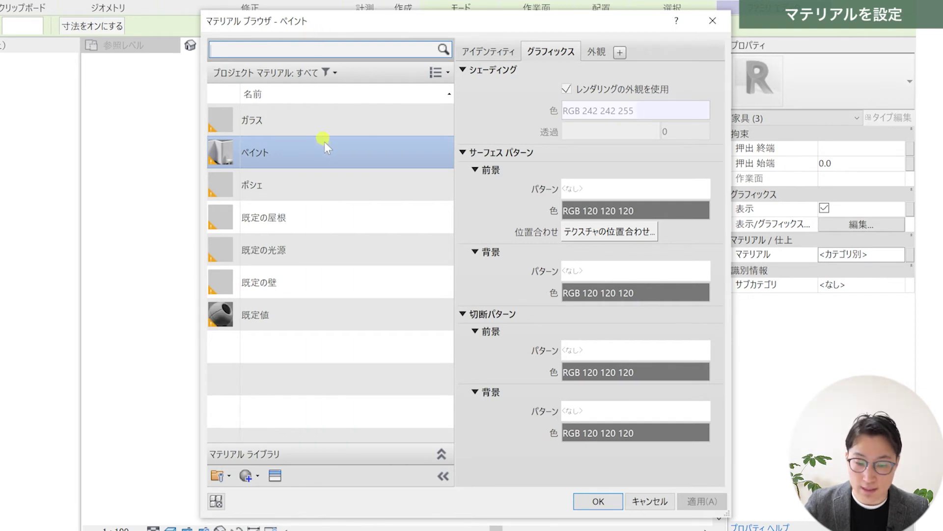
left_click(298, 158)
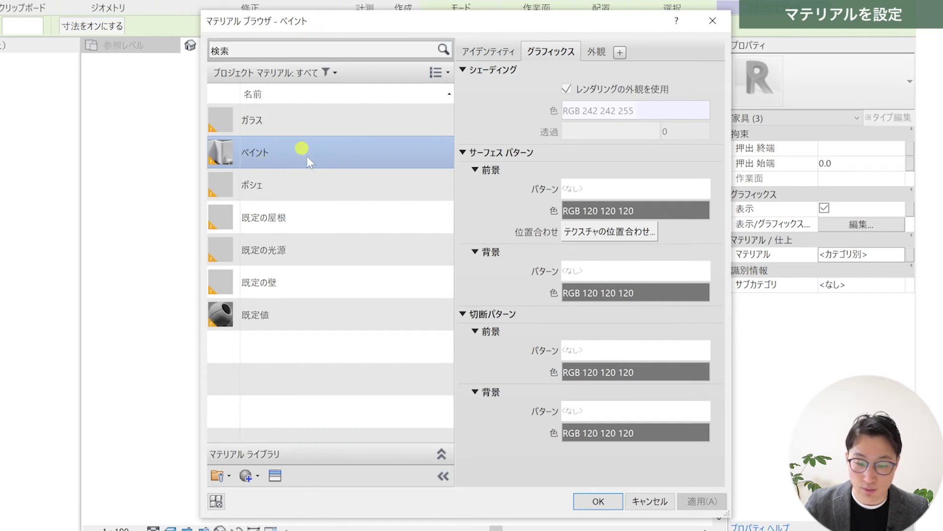
left_click(587, 499)
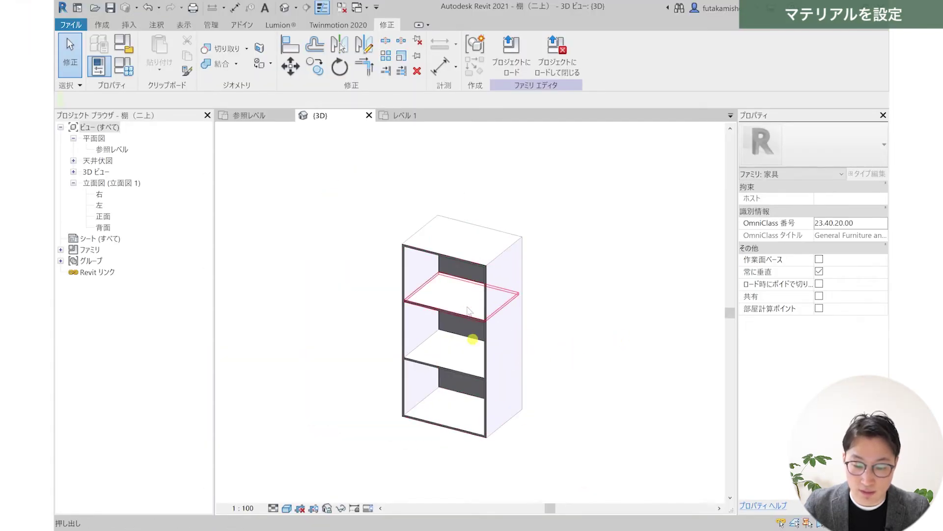
mouse_move(470, 347)
middle_mouse_down("shift")
mouse_move(512, 324)
mouse_move(461, 358)
mouse_move(522, 305)
mouse_move(447, 301)
mouse_move(480, 358)
mouse_move(519, 182)
middle_mouse_up("shift")
scroll(441, 283, "up", 3)
scroll(447, 263, "down", 2)
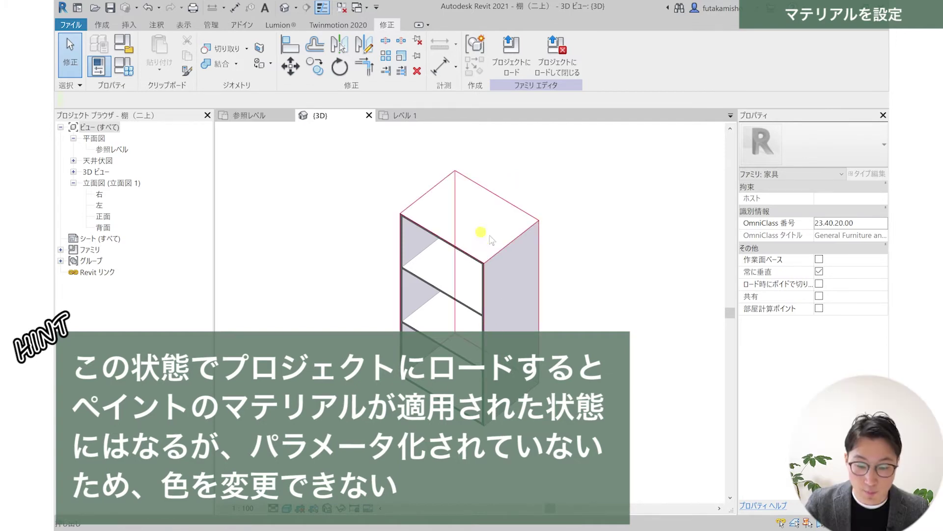
left_click(479, 250)
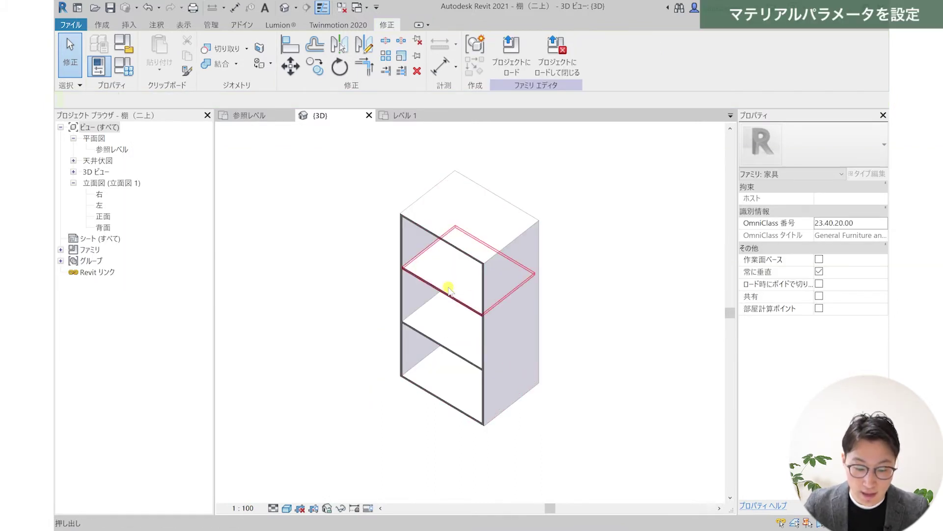
- Select both shelves and the cabinet box, and link their Material to a new family parameter
left_click(457, 294)
left_click(447, 339, "ctrl")
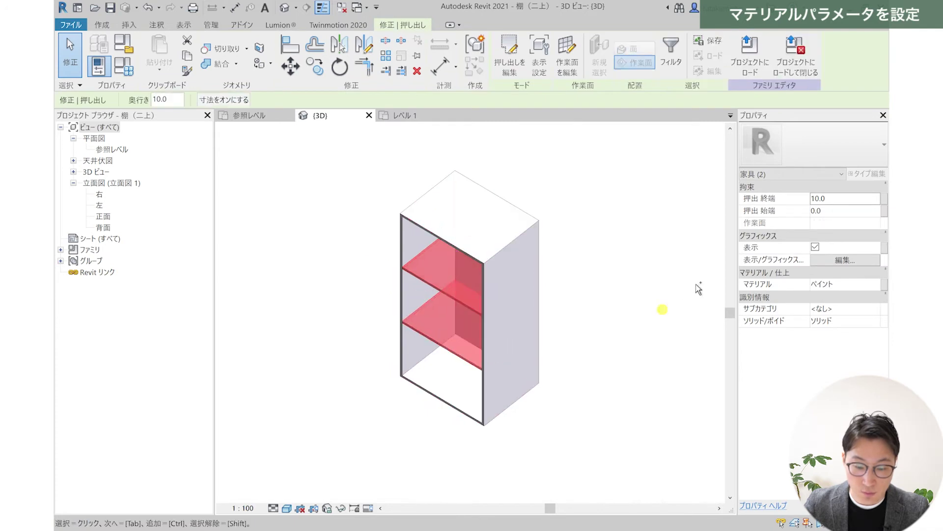
left_click(489, 213, "ctrl")
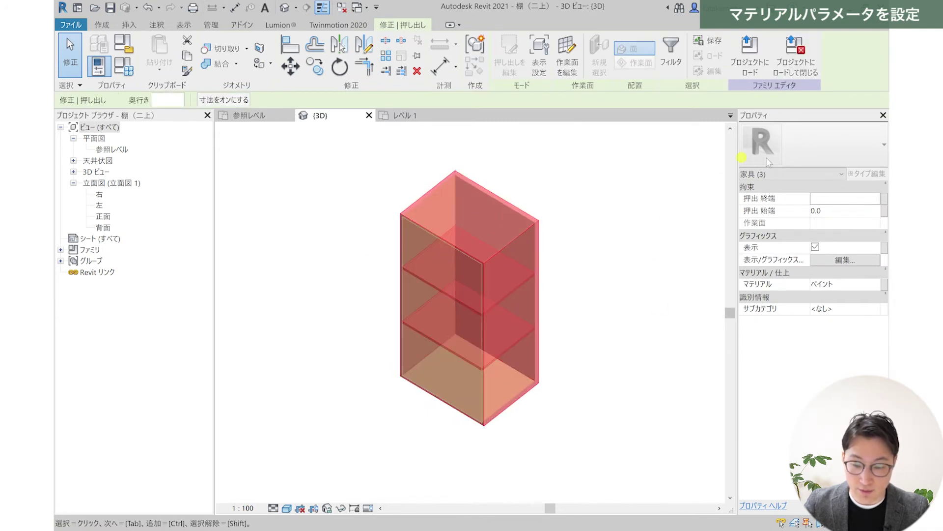
left_click(777, 175)
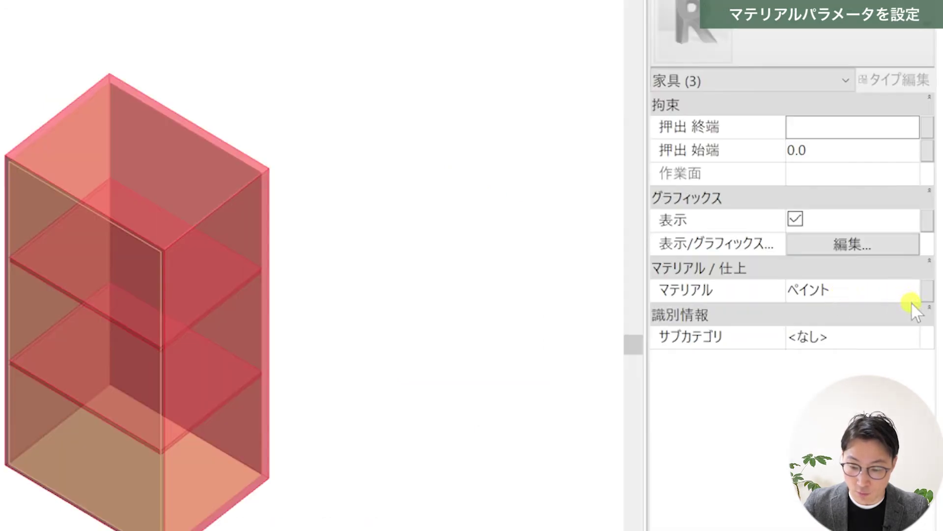
left_click(911, 299)
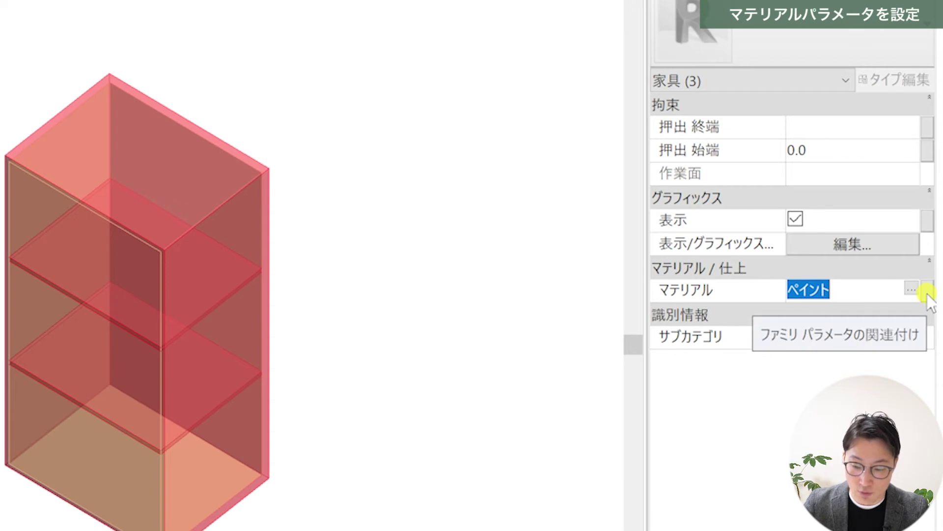
left_click(928, 293)
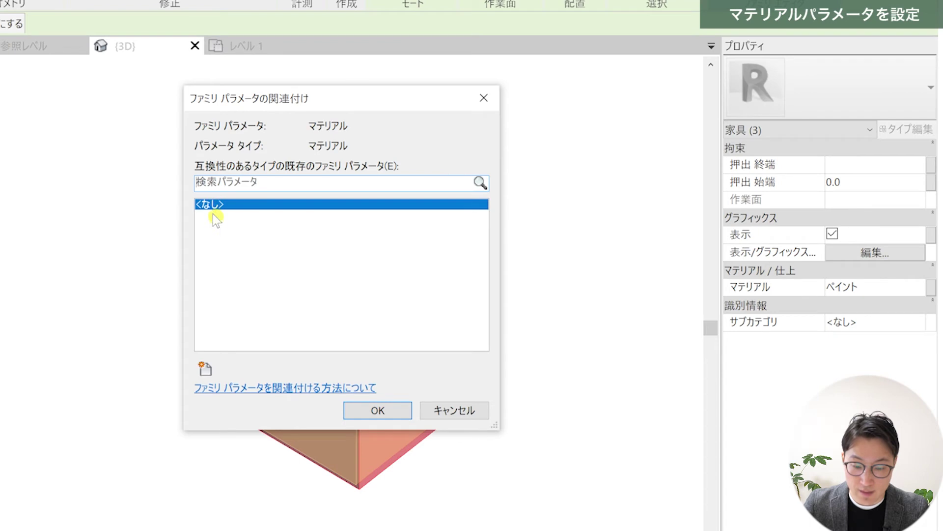
left_click(206, 368)
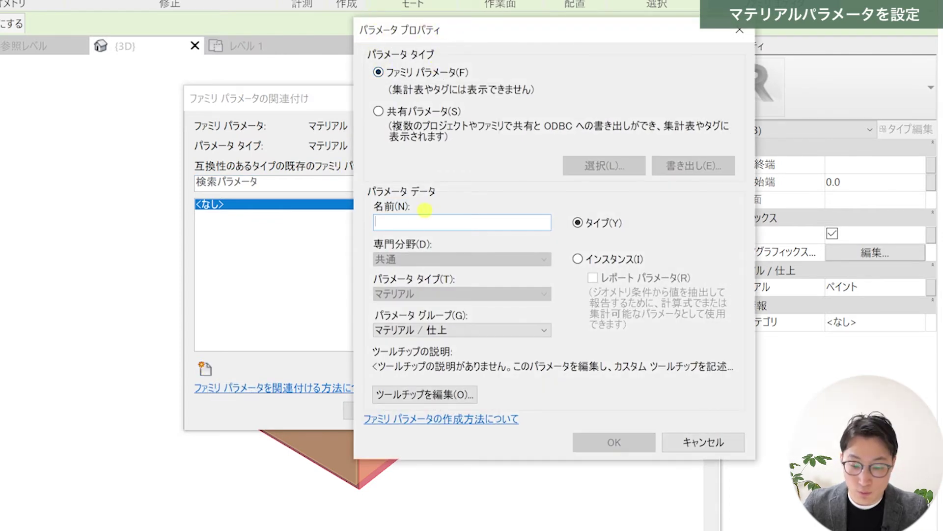
- Create the instance parameter マテリアル in the マテリアル / 仕上 group and link it to the shelf material
key("Zenkaku_Hankaku")
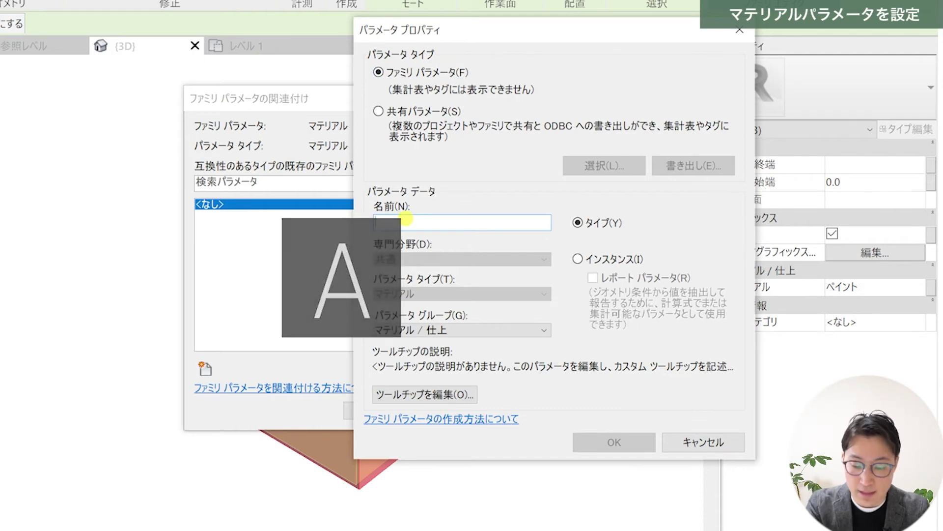
type("マテリアル")
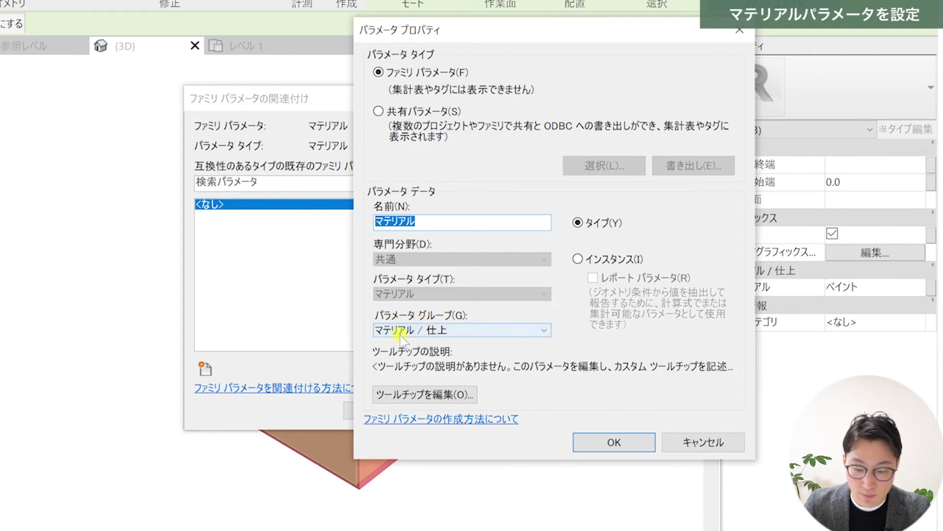
left_click(483, 334)
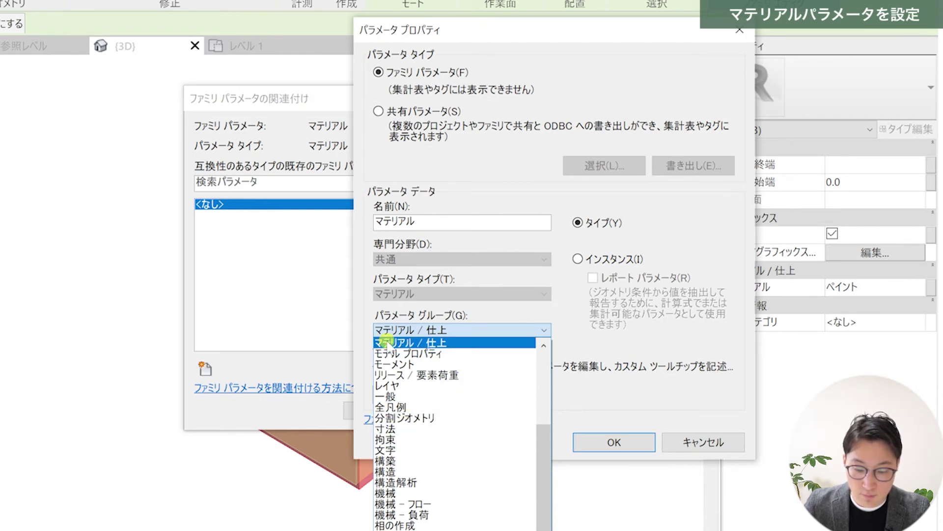
left_click(435, 342)
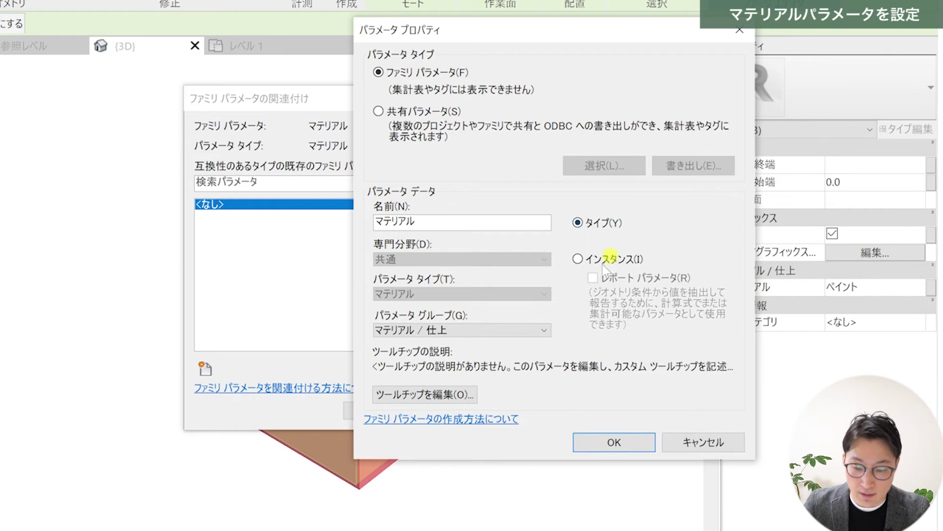
left_click(581, 258)
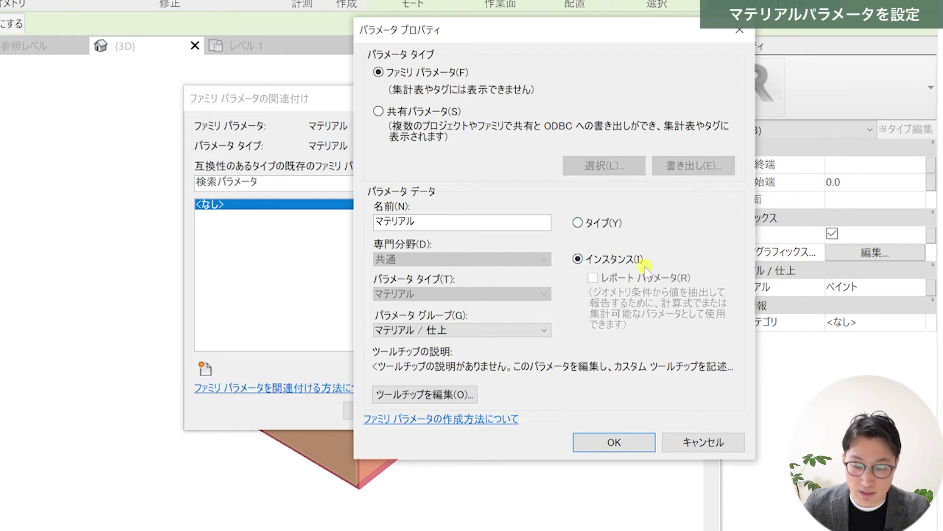
left_click(605, 441)
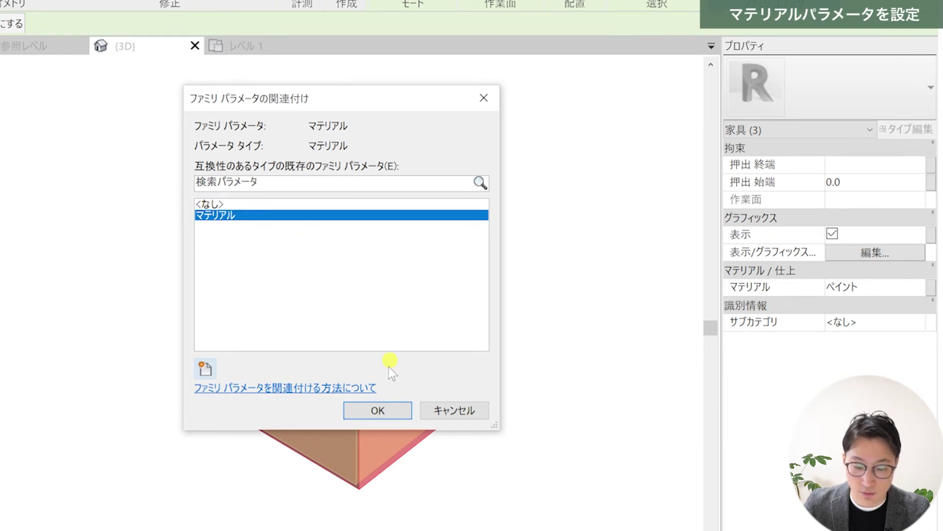
left_click(378, 409)
left_click(594, 320)
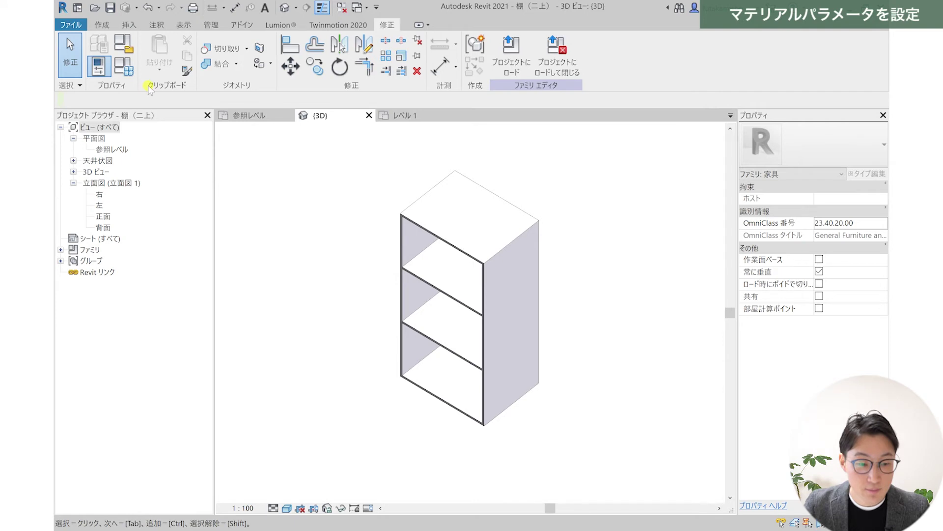
left_click(102, 25)
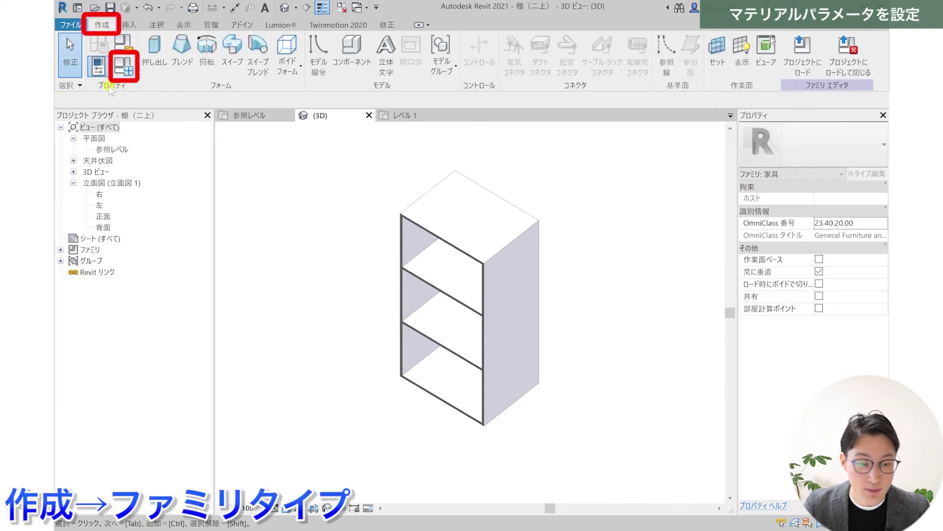
- In Family Types, set the マテリアル parameter's value to ペイント and apply
left_click(123, 71)
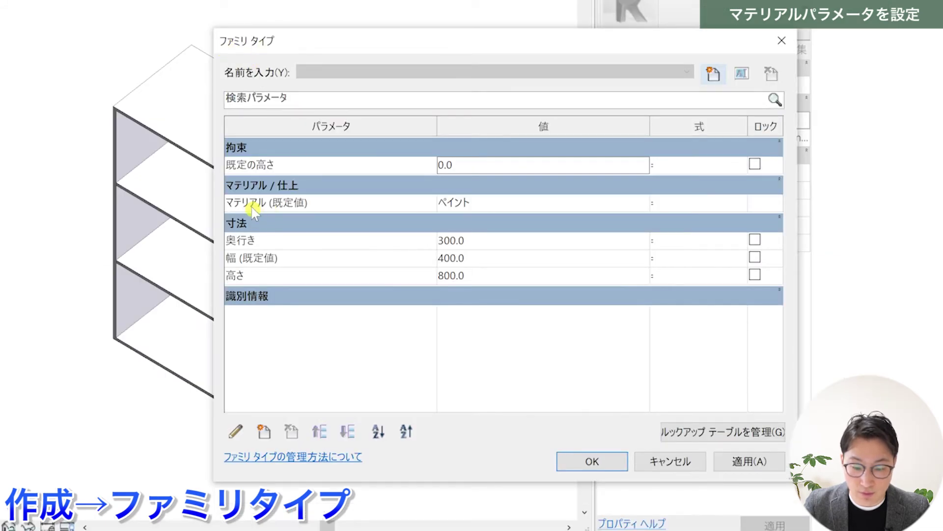
left_click(253, 207)
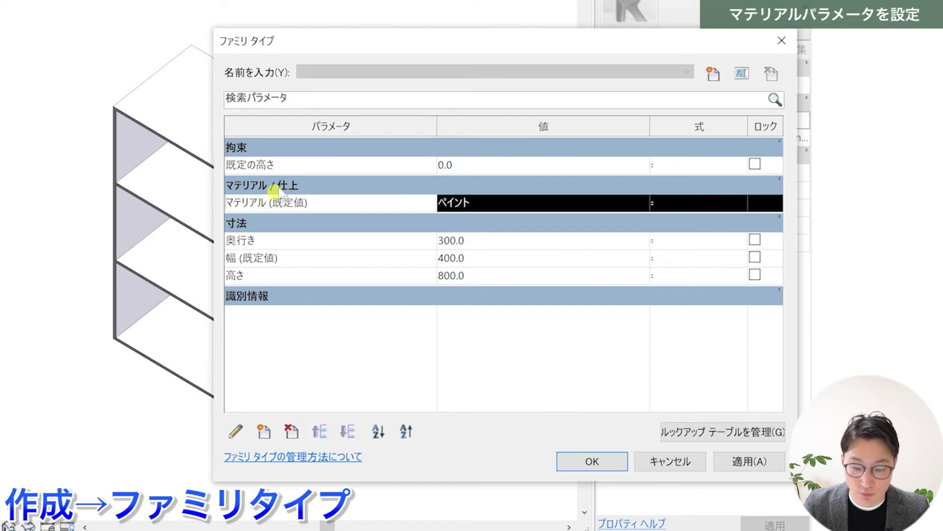
left_click_drag(314, 202, 267, 202)
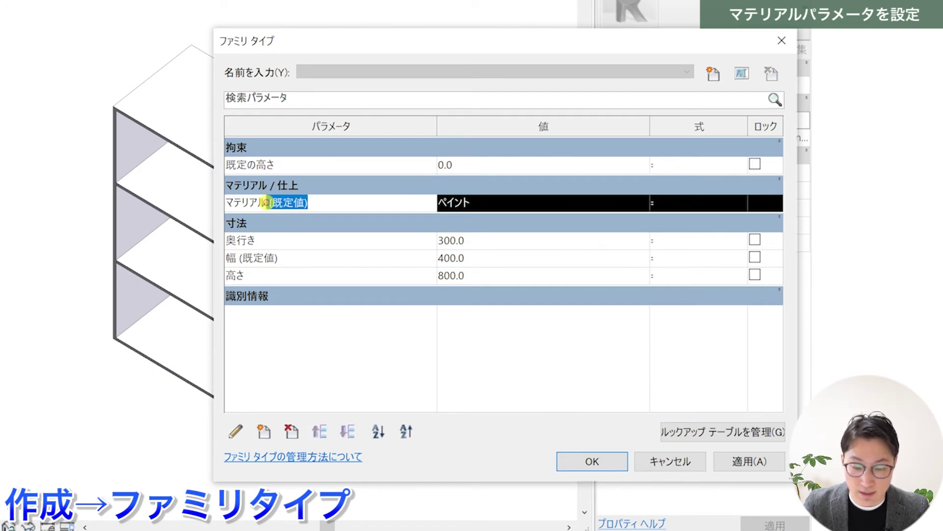
left_click(342, 203)
left_click(481, 222)
left_click(459, 219)
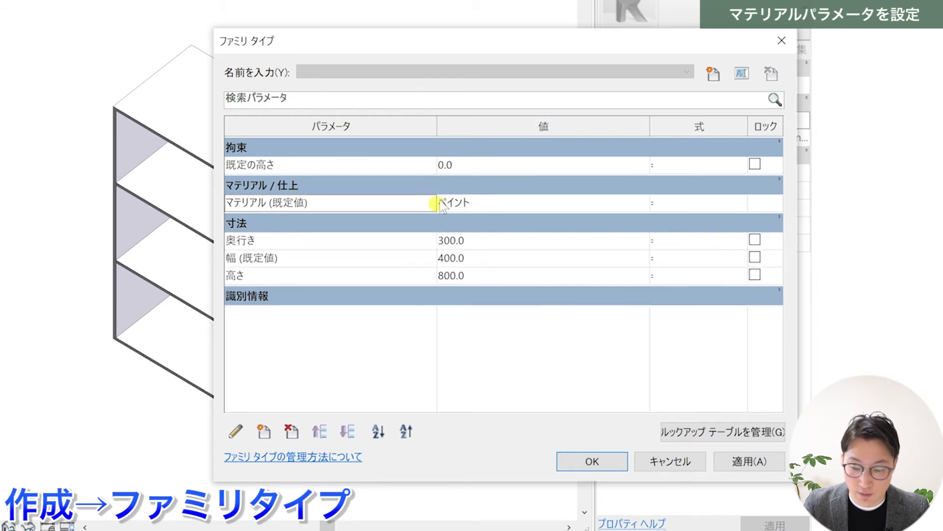
left_click(602, 202)
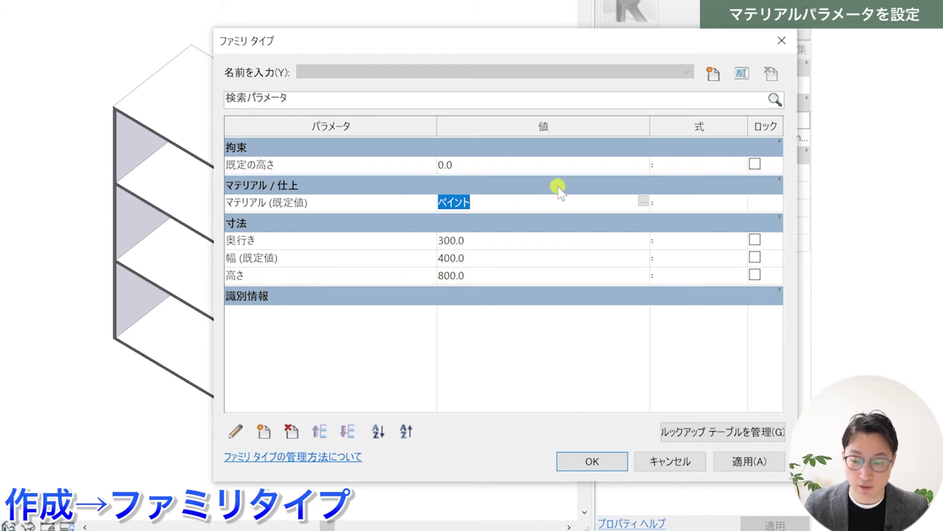
left_click(732, 459)
left_click(594, 463)
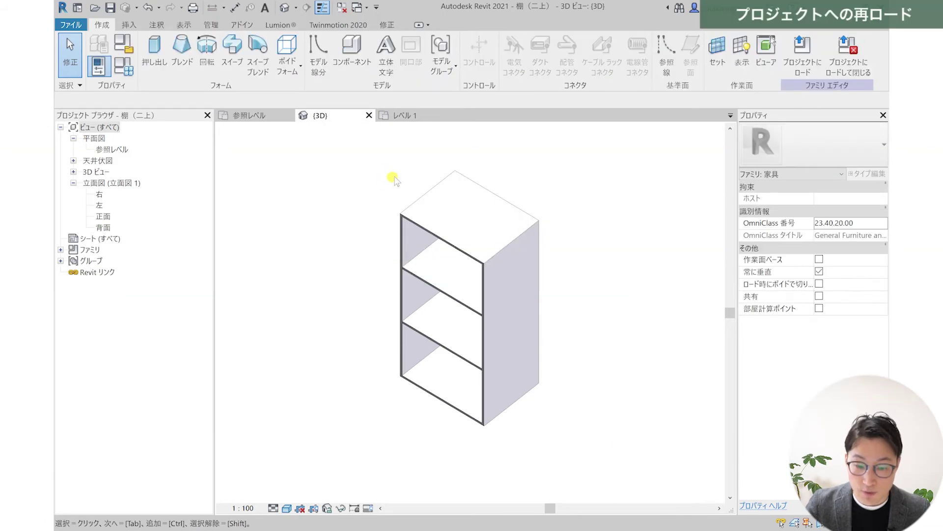
- Switch to the project's Level 1 plan, then open its default 3D view
left_click(406, 116)
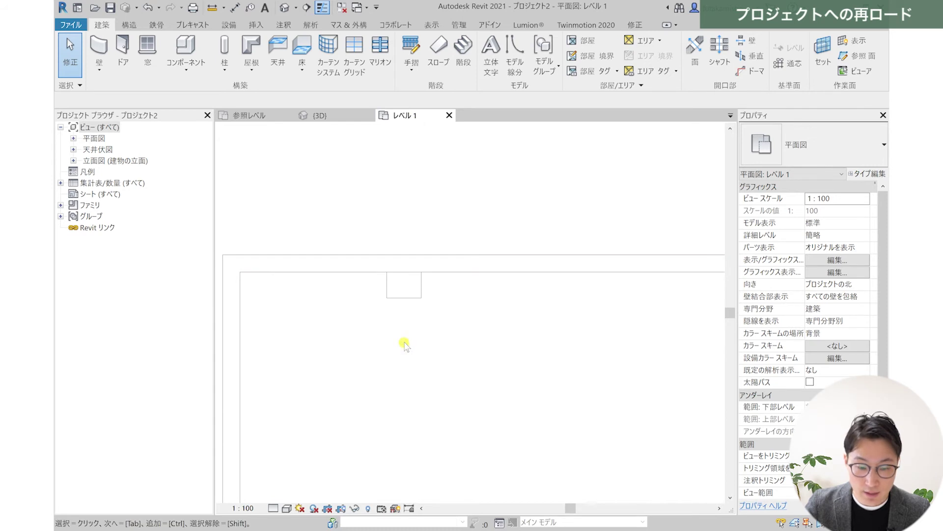
left_click(285, 7)
scroll(449, 300, "up", 5)
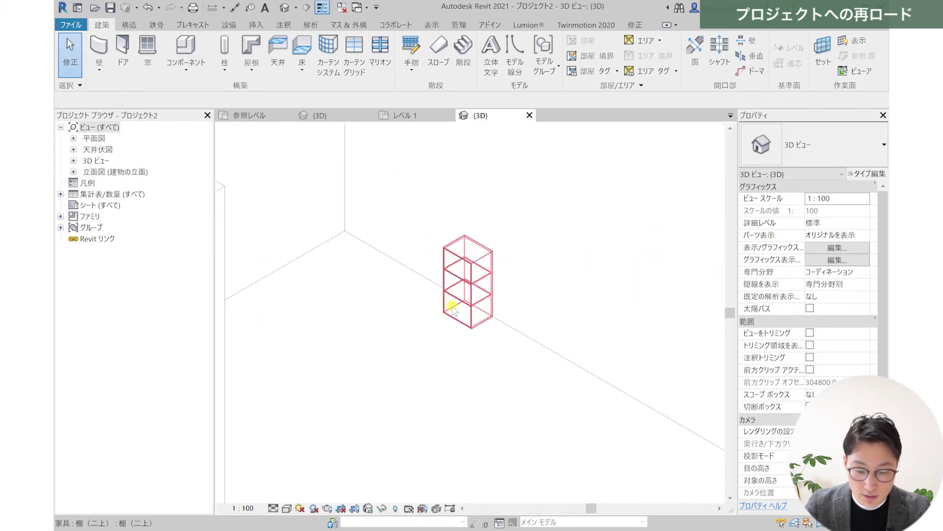
scroll(459, 320, "up", 2)
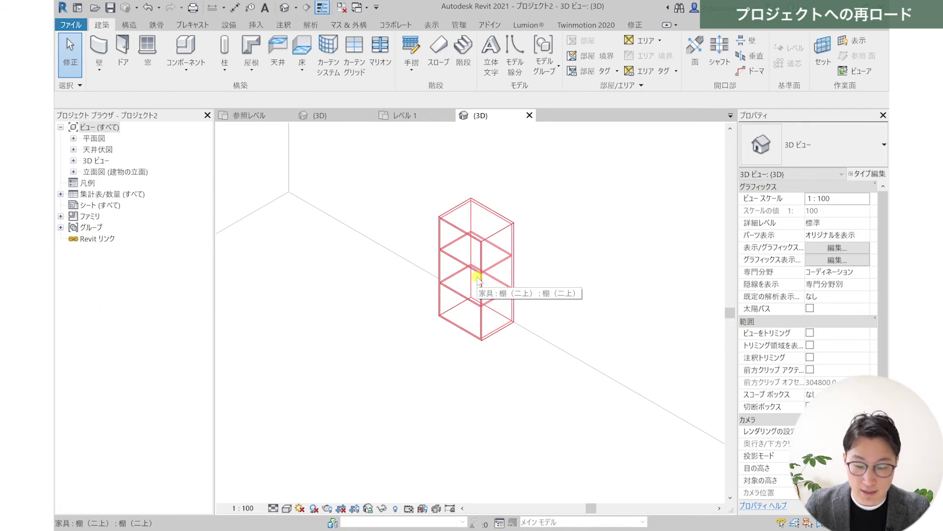
- Set the project 3D view to Shading, orbit it, then return to the shelf family's 3D view
left_click(287, 509)
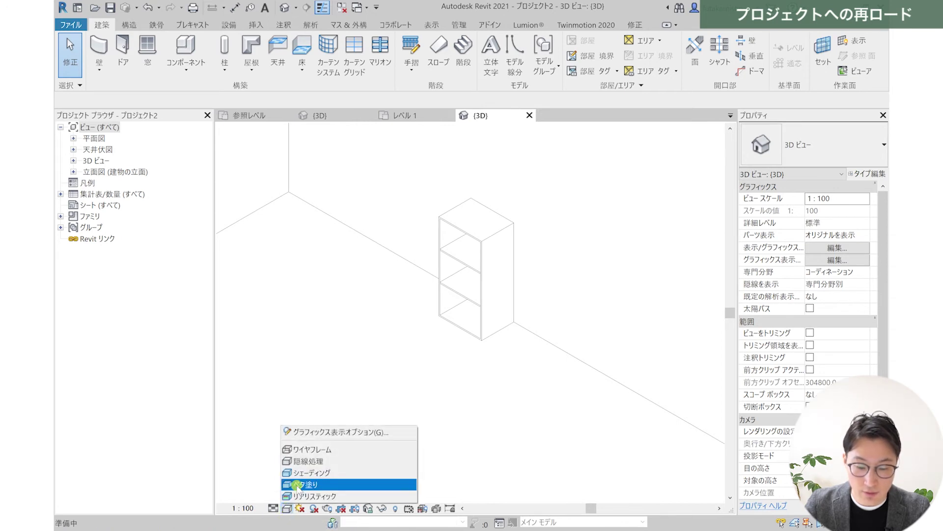
left_click(297, 485)
left_click(285, 509)
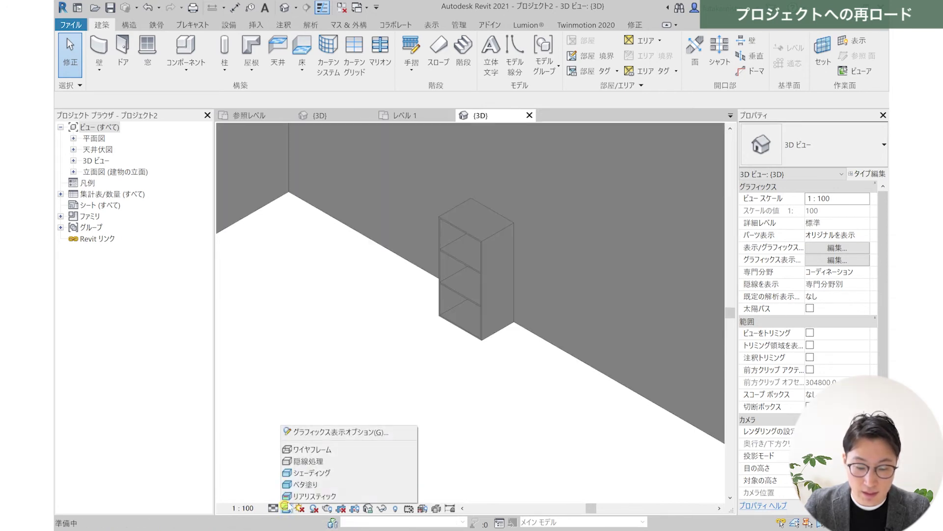
left_click(302, 474)
mouse_move(372, 420)
middle_mouse_down("shift")
mouse_move(442, 400)
mouse_move(457, 414)
mouse_move(451, 362)
middle_mouse_up("shift")
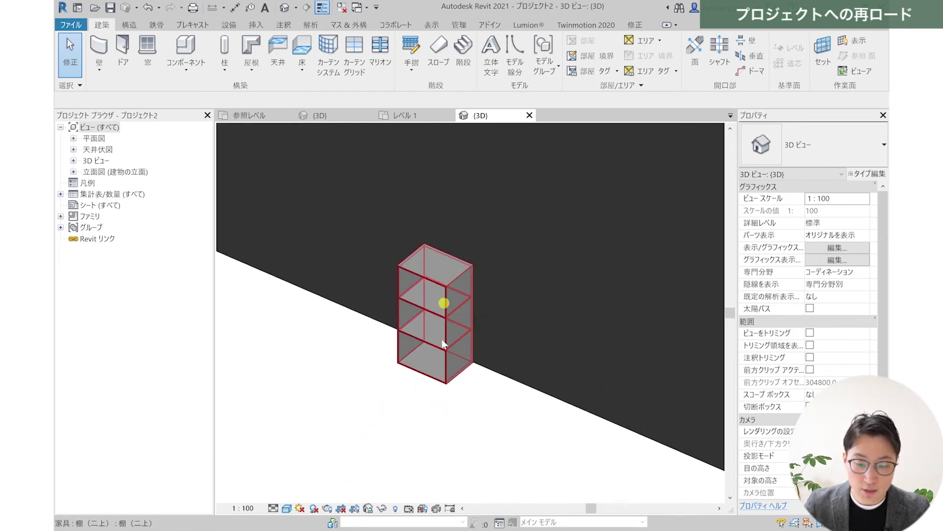
left_click(331, 117)
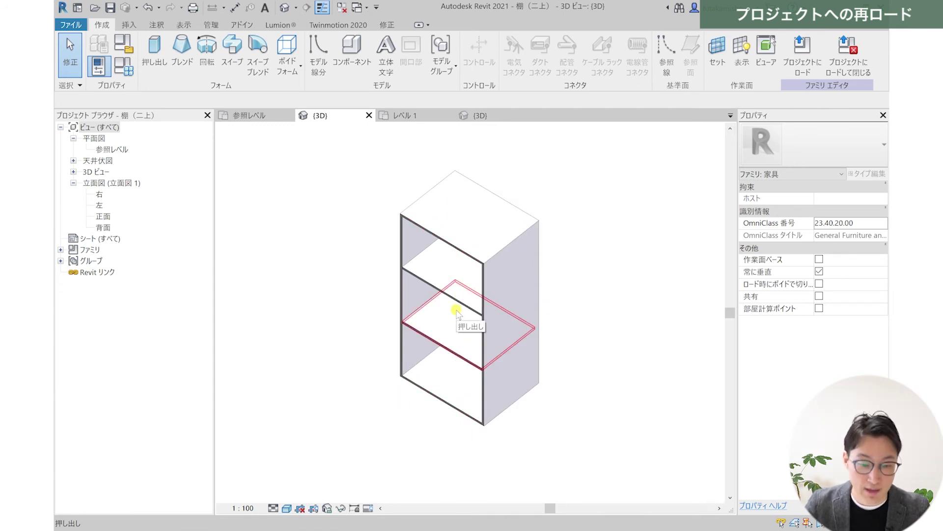
- Load the edited shelf family into the project from the Modify tab
left_click(389, 24)
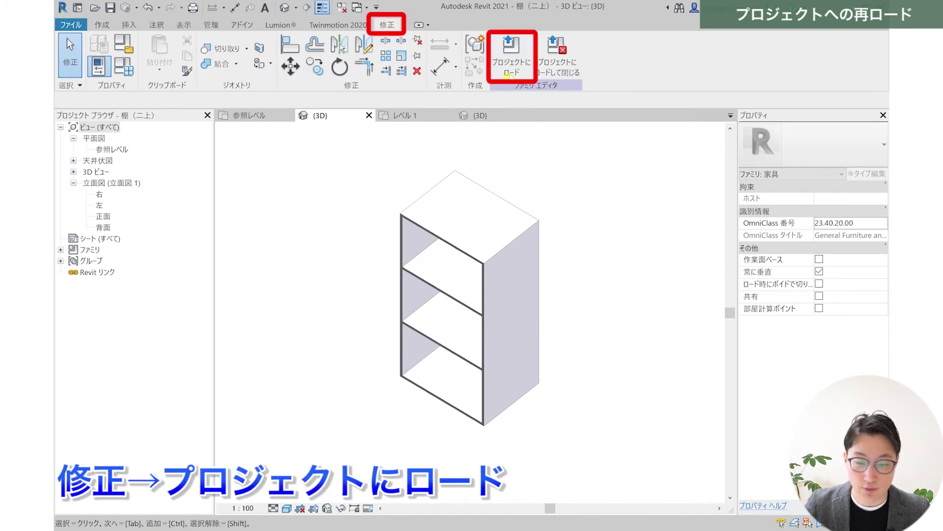
left_click(515, 71)
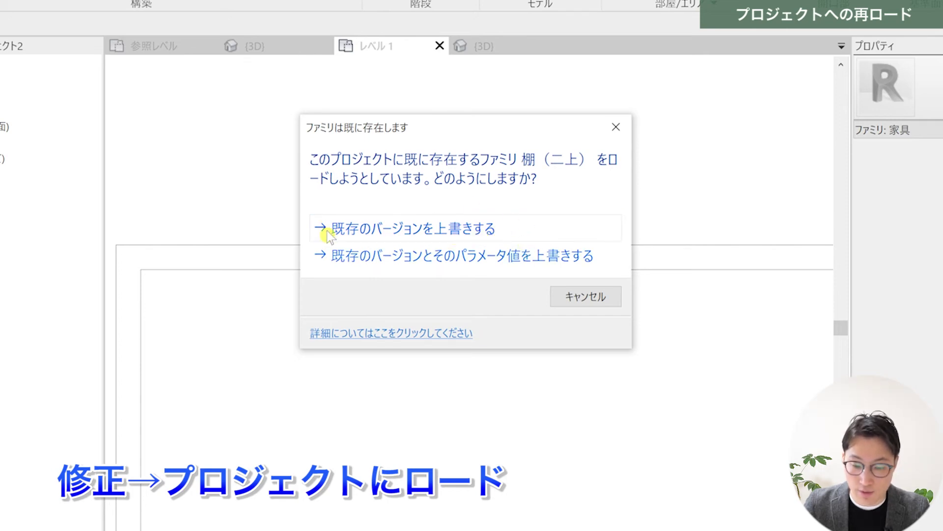
- Overwrite the existing 棚（二上） version in the project
left_click(541, 225)
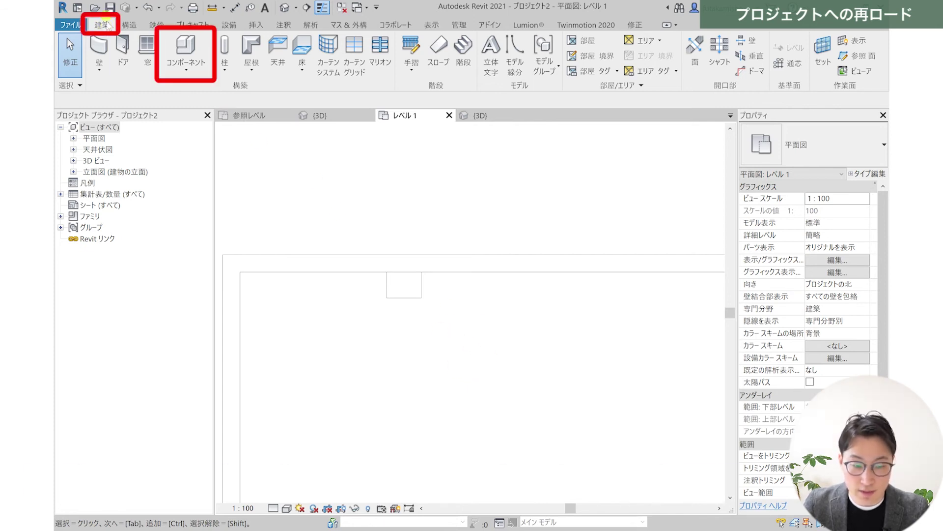
- Place a second 棚（二上） shelf in the Level 1 plan, then view both in 3D
left_click(184, 73)
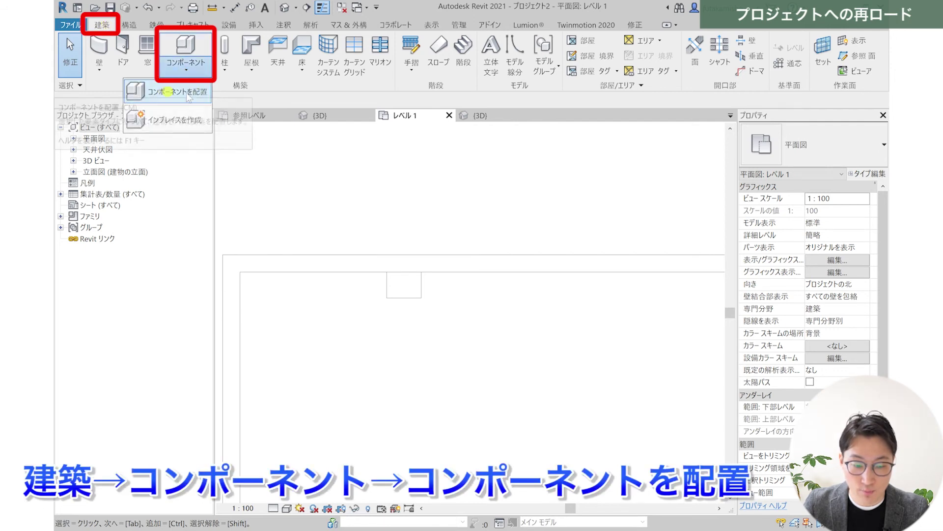
left_click(189, 95)
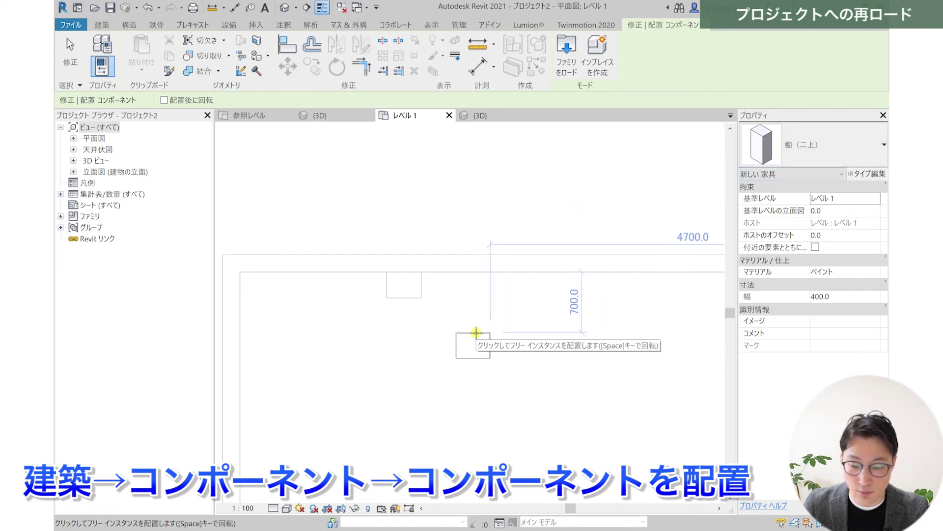
left_click(476, 335)
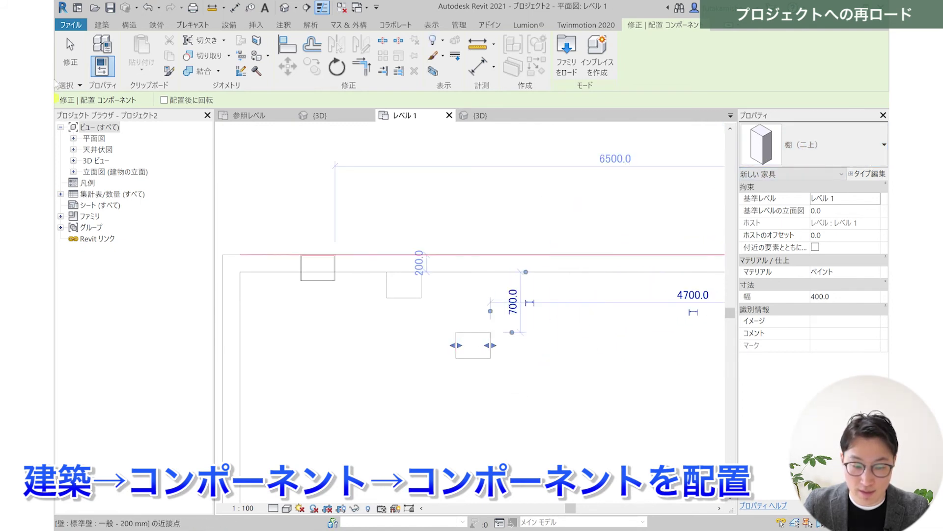
key("Escape")
key("Escape")
left_click(481, 121)
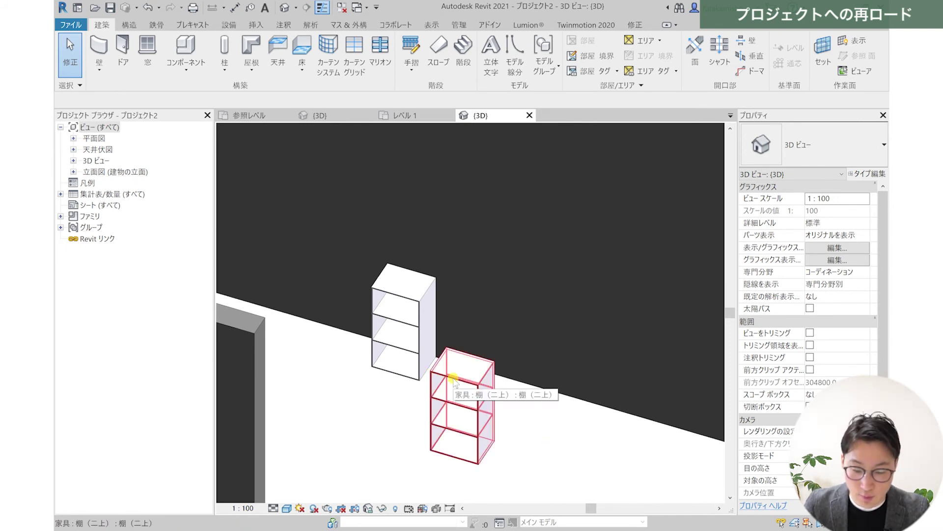
- Select the front shelf and set its マテリアル property to チェリー in the Material Browser
left_click(441, 369)
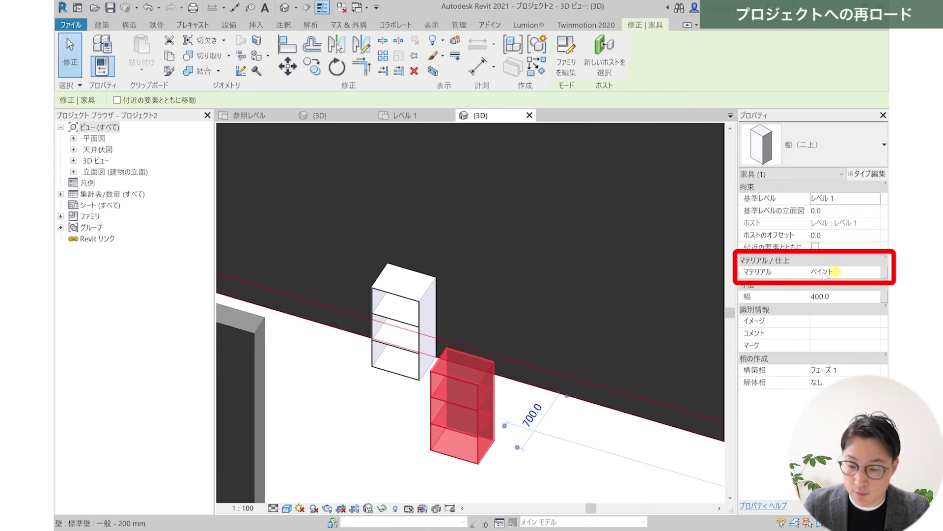
left_click(865, 273)
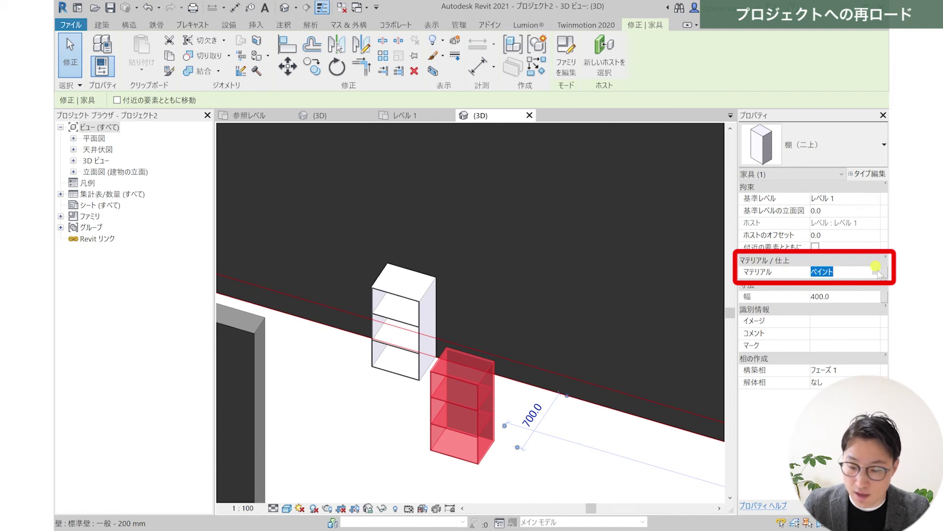
left_click(876, 271)
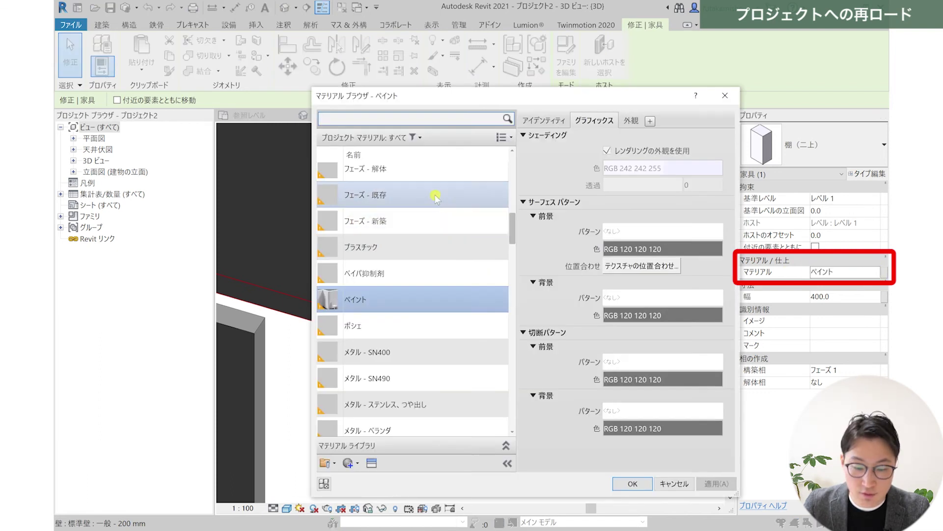
scroll(422, 401, "down", 1)
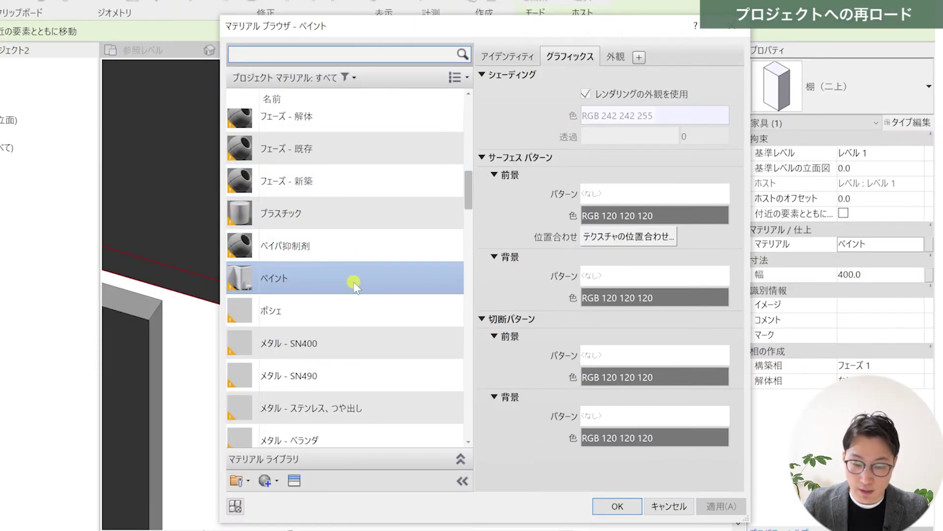
scroll(358, 279, "up", 1)
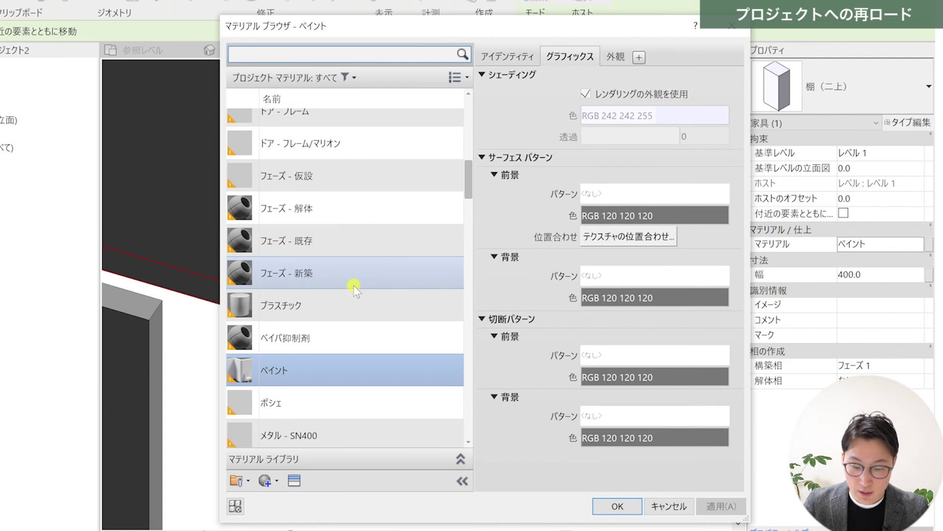
scroll(354, 286, "up", 3)
scroll(354, 286, "up", 3)
scroll(353, 286, "down", 1)
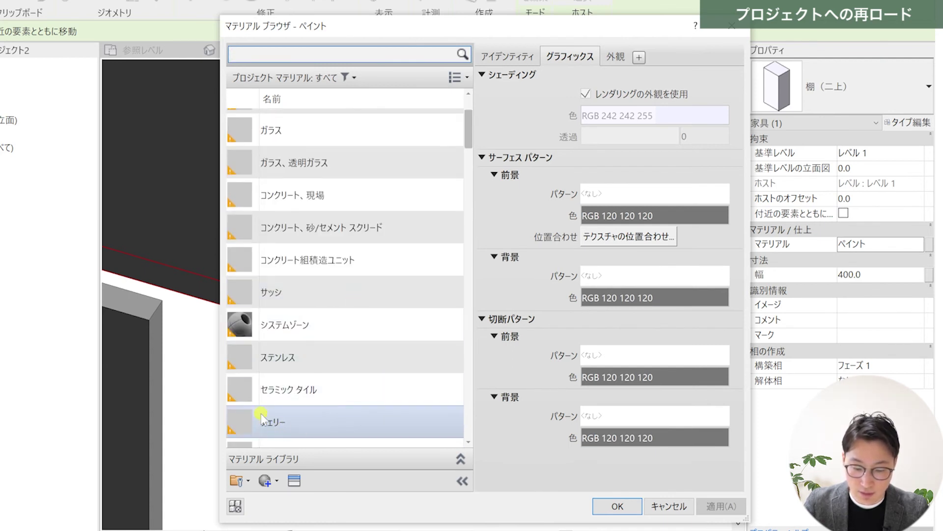
left_click(355, 414)
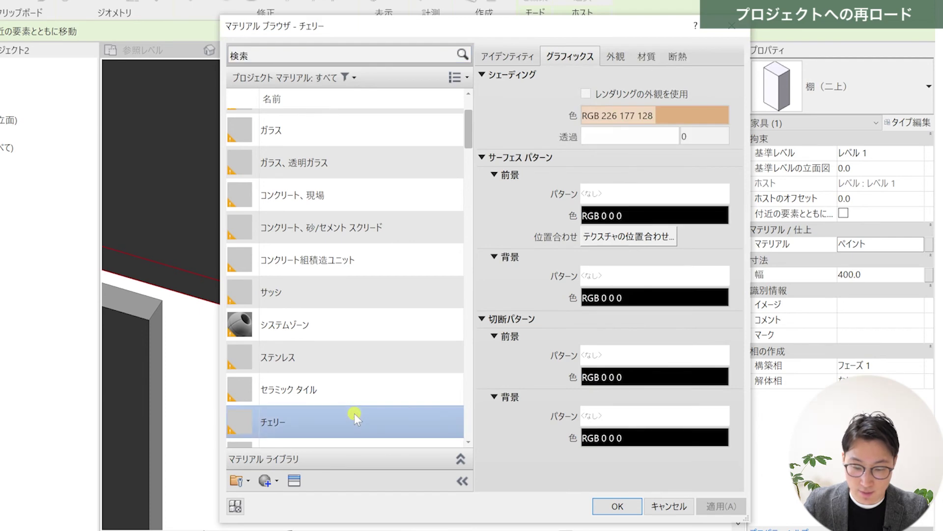
left_click(626, 508)
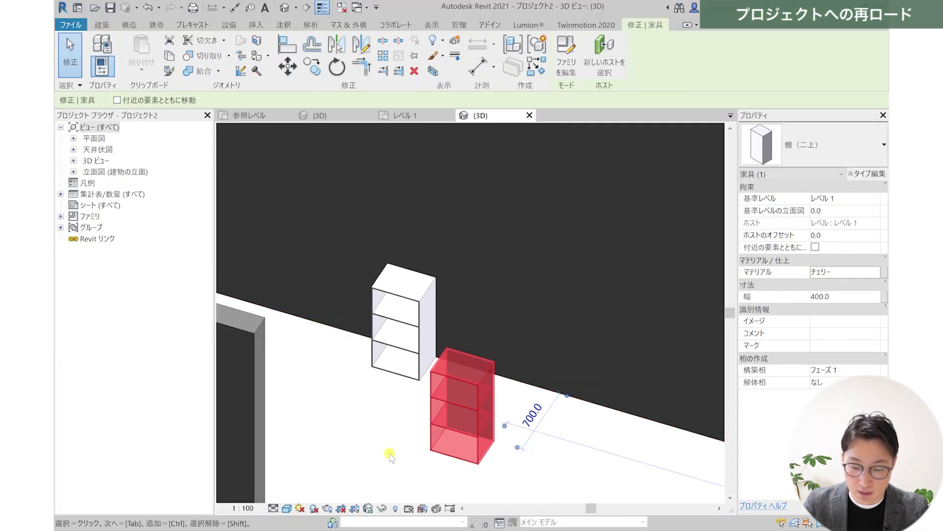
- Pan to frame both shelves, check the white shelf, then select the チェリー shelf
left_click(390, 455)
scroll(413, 469, "up", 2)
scroll(452, 364, "up", 2)
scroll(453, 362, "up", 3)
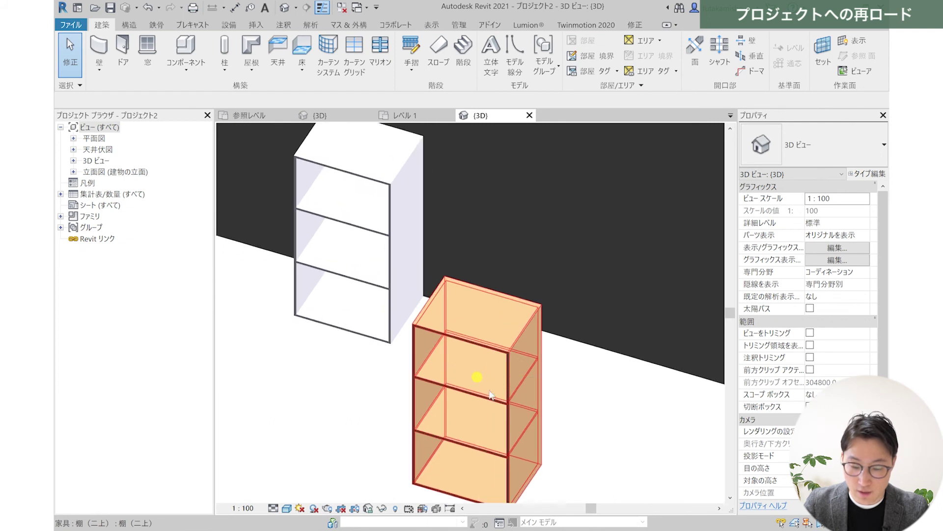
scroll(494, 386, "up", 2)
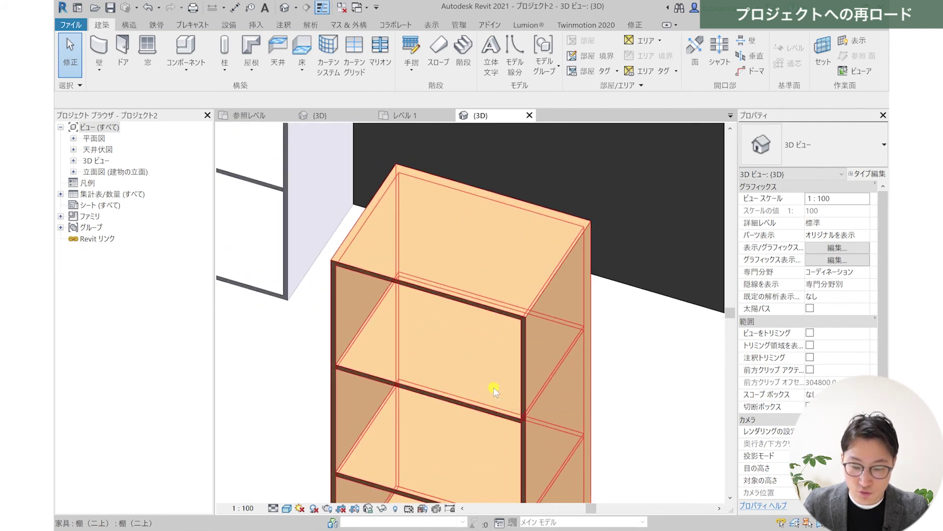
scroll(492, 387, "down", 2)
middle_click_drag(373, 366, 383, 464)
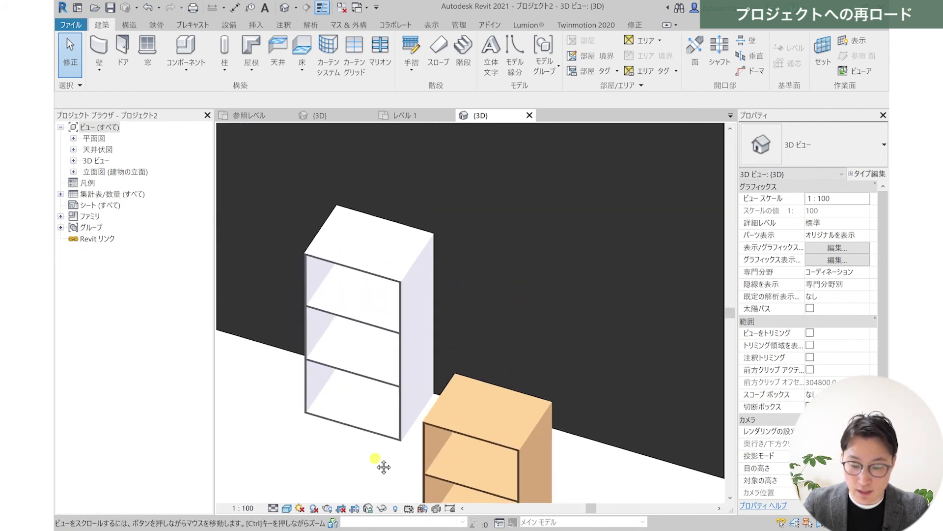
left_click(385, 291)
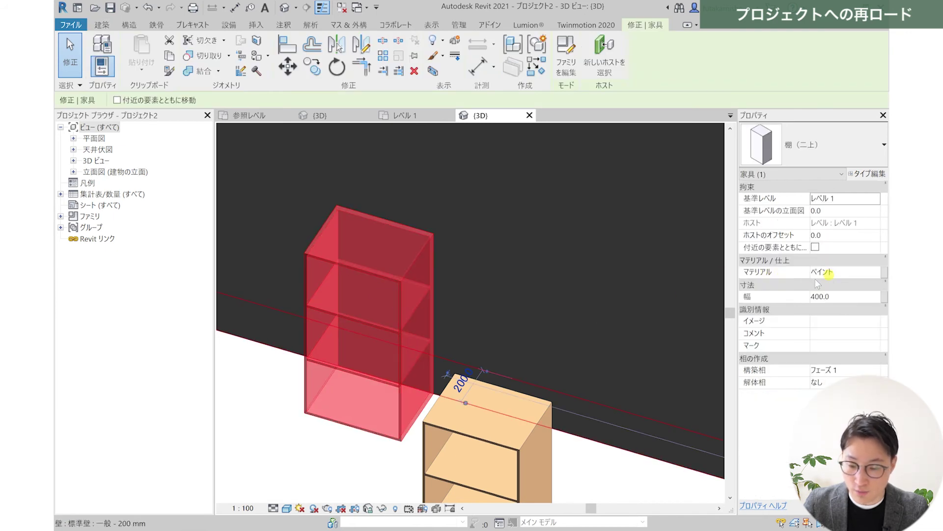
left_click(378, 459)
middle_click_drag(379, 459, 381, 358)
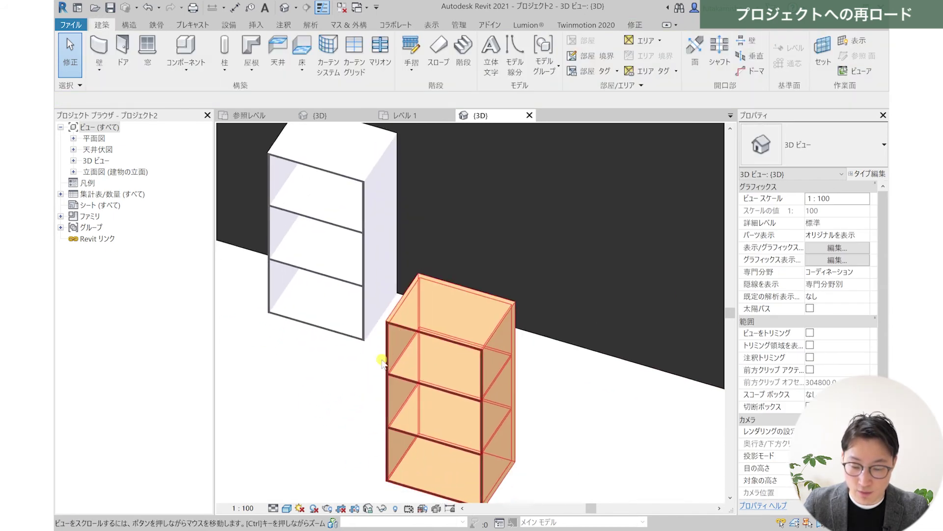
left_click(432, 362)
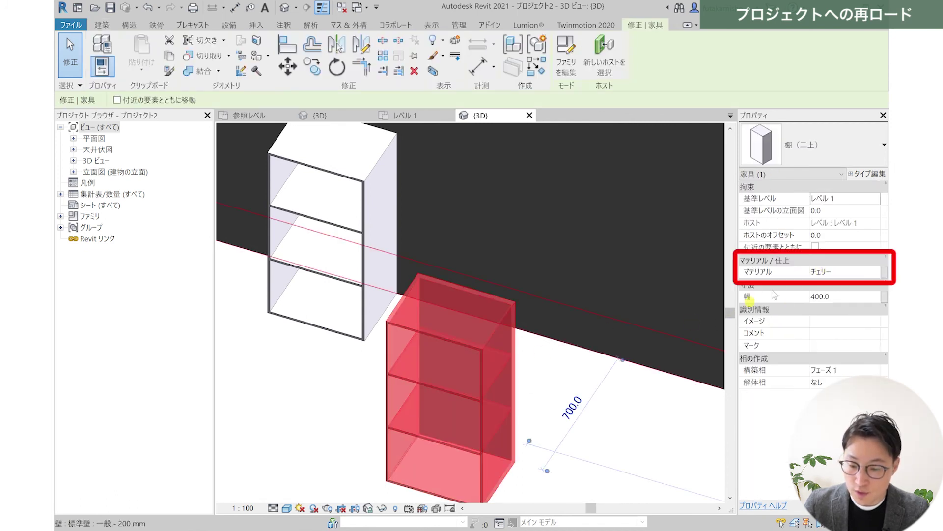
left_click(837, 269)
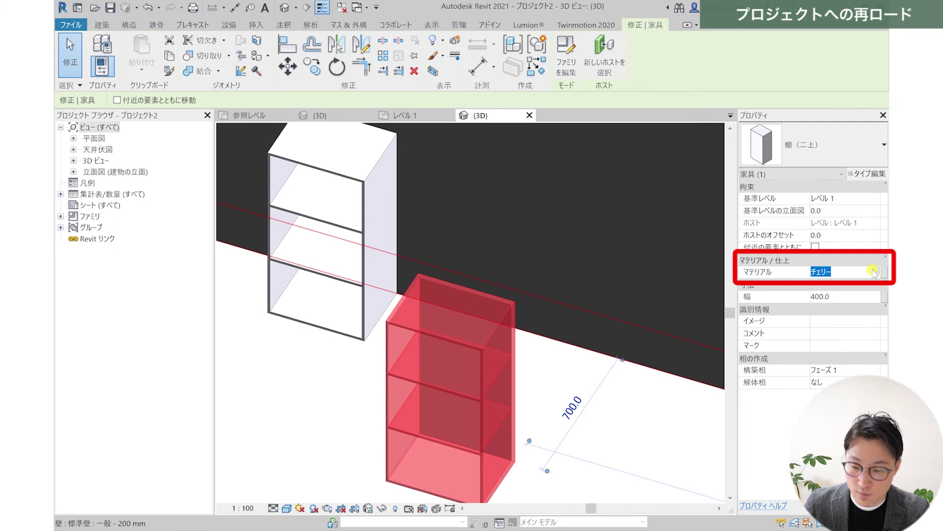
left_click(877, 271)
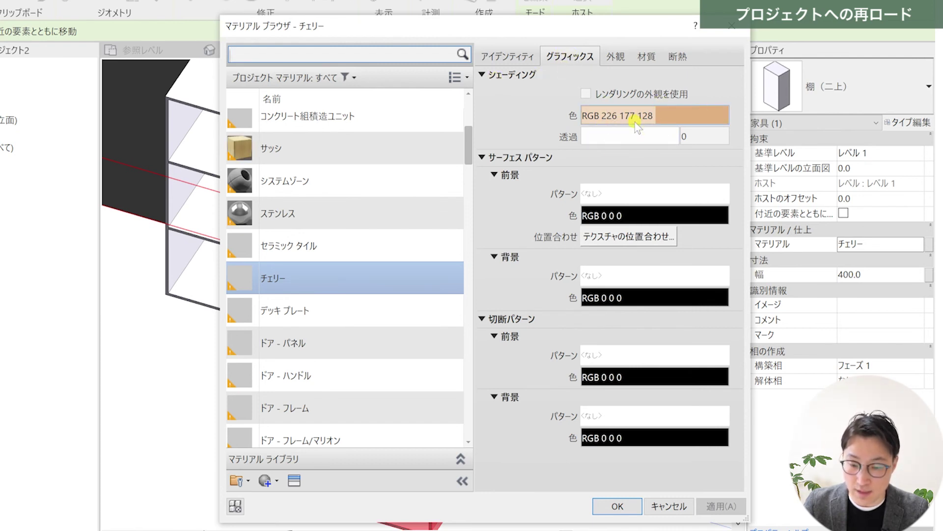
left_click(615, 57)
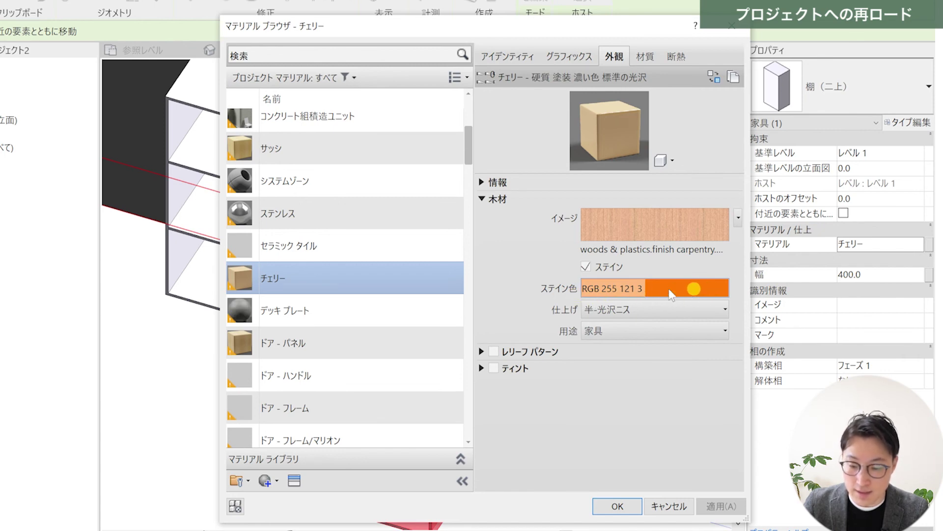
left_click(622, 507)
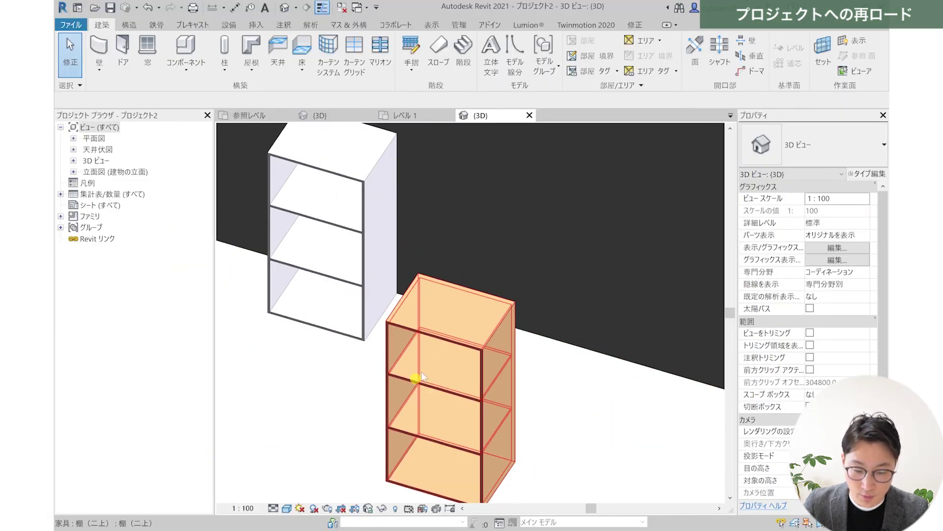
- Switch the 3D view's visual style to Consistent Colors, then to Realistic
left_click(287, 508)
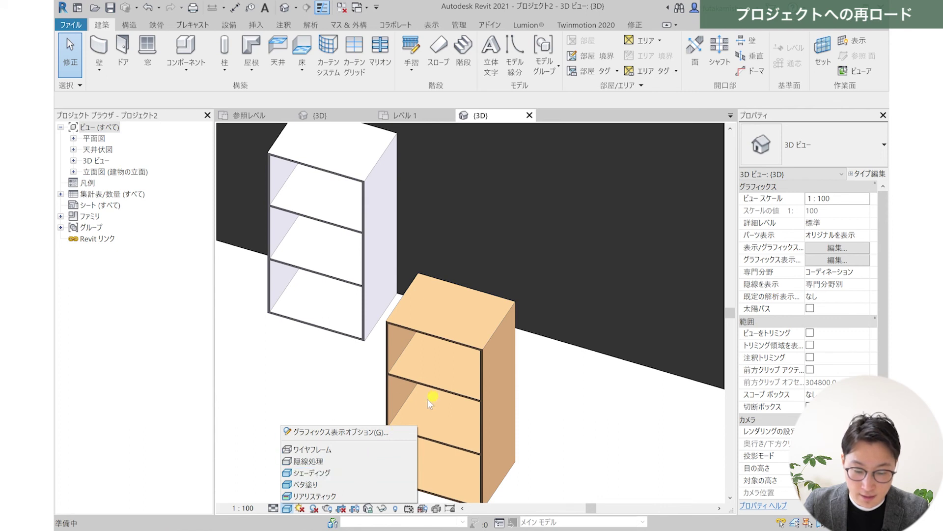
left_click(331, 485)
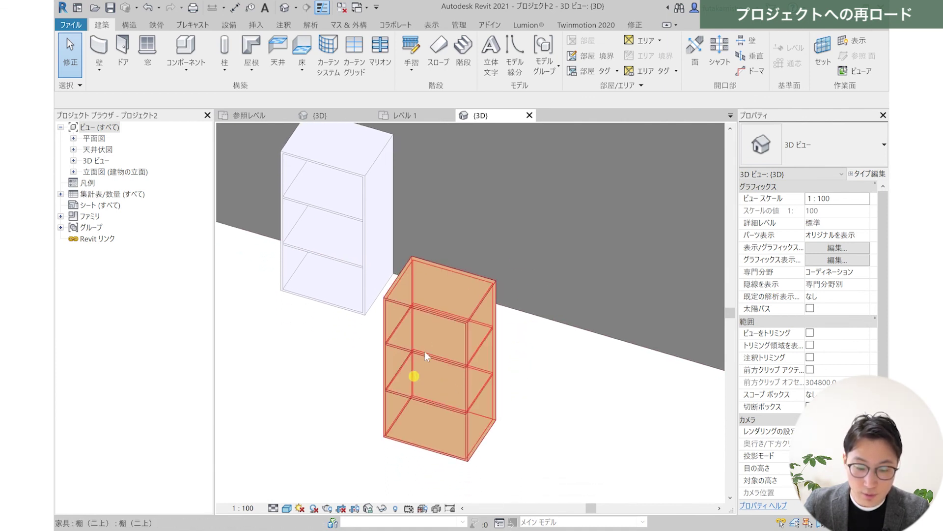
scroll(428, 381, "up", 2)
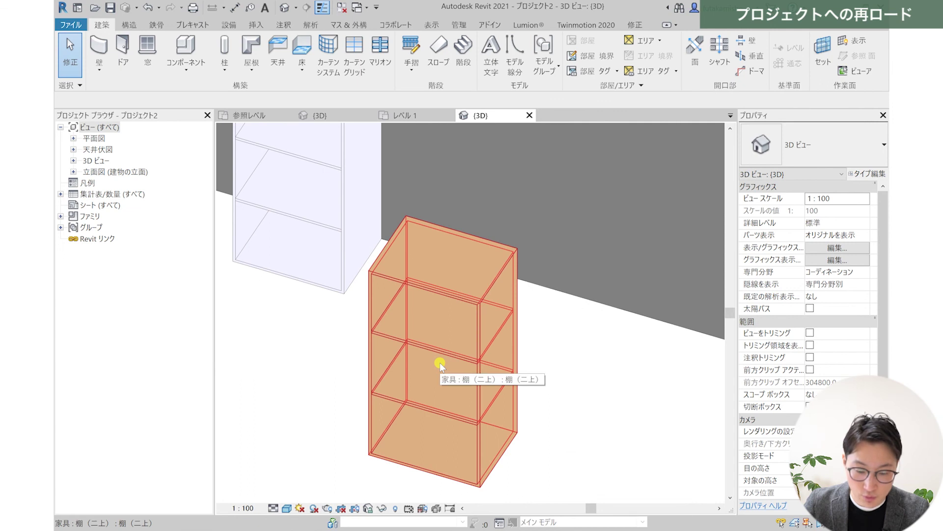
left_click(287, 508)
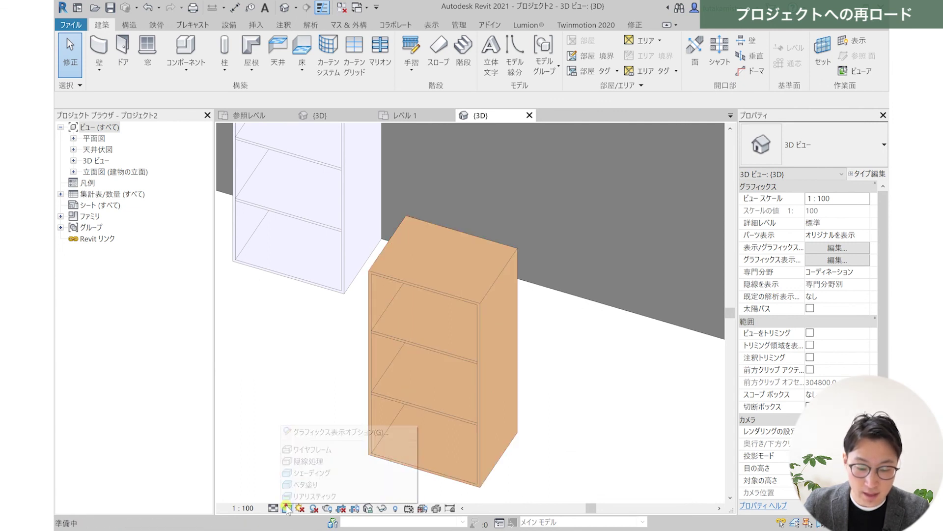
left_click(355, 496)
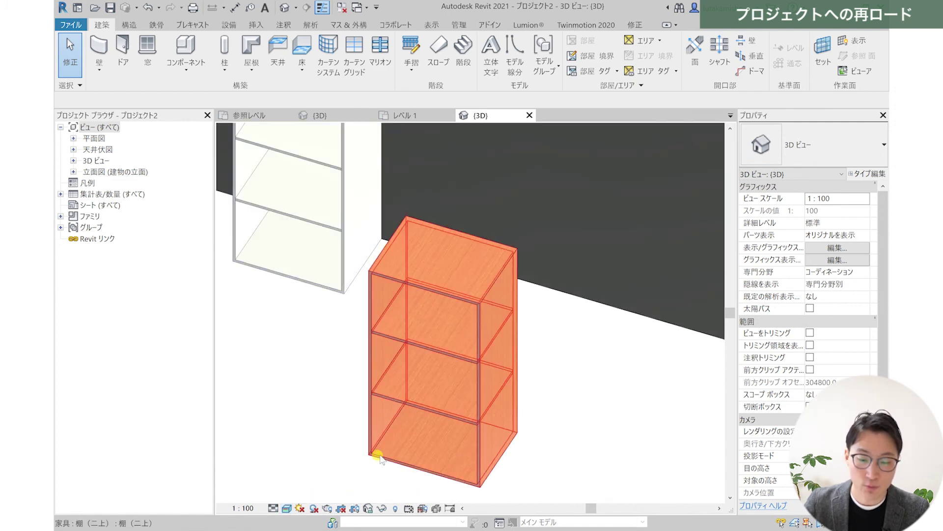
- Orbit and zoom around the cherry-textured shelf, then select it again
scroll(415, 427, "up", 3)
middle_click_drag(449, 374, 435, 377, "shift")
scroll(482, 330, "up", 2)
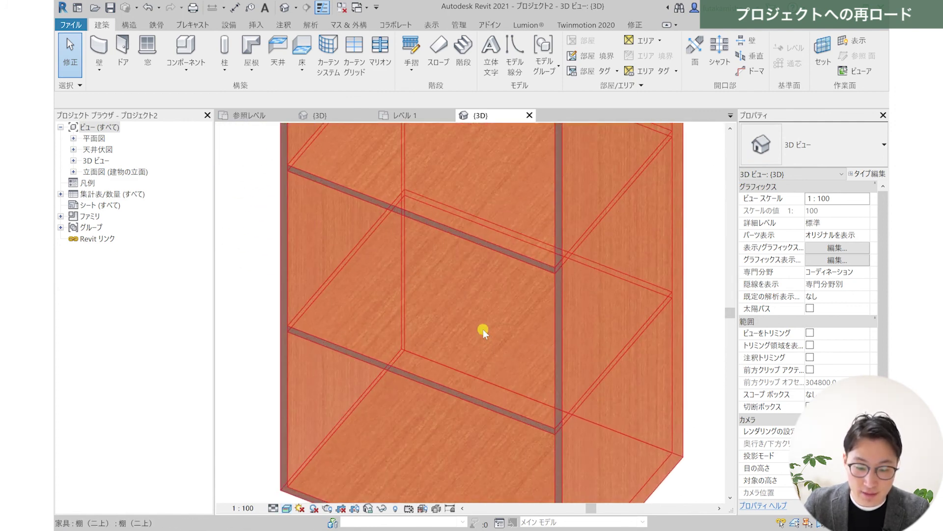
scroll(476, 305, "down", 1)
scroll(482, 378, "down", 3)
middle_click_drag(488, 337, 498, 329, "shift")
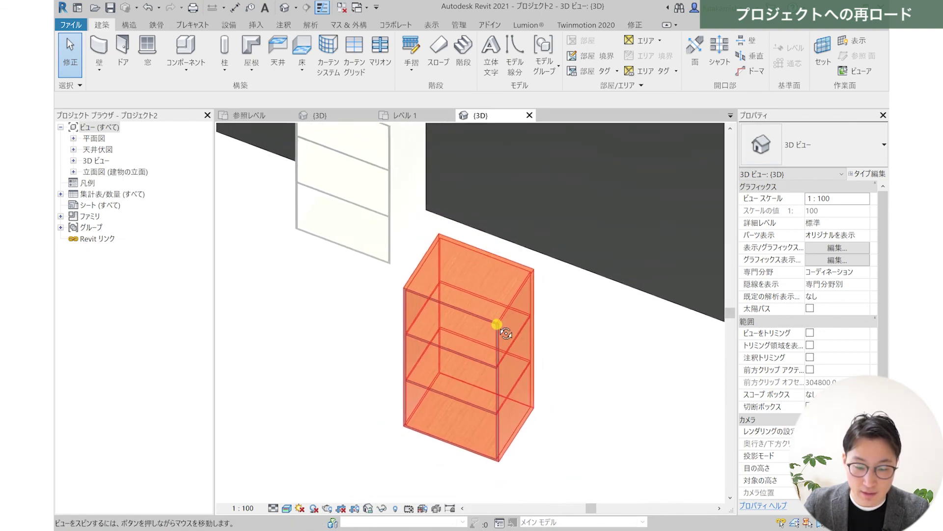
scroll(450, 305, "up", 1)
scroll(442, 300, "up", 2)
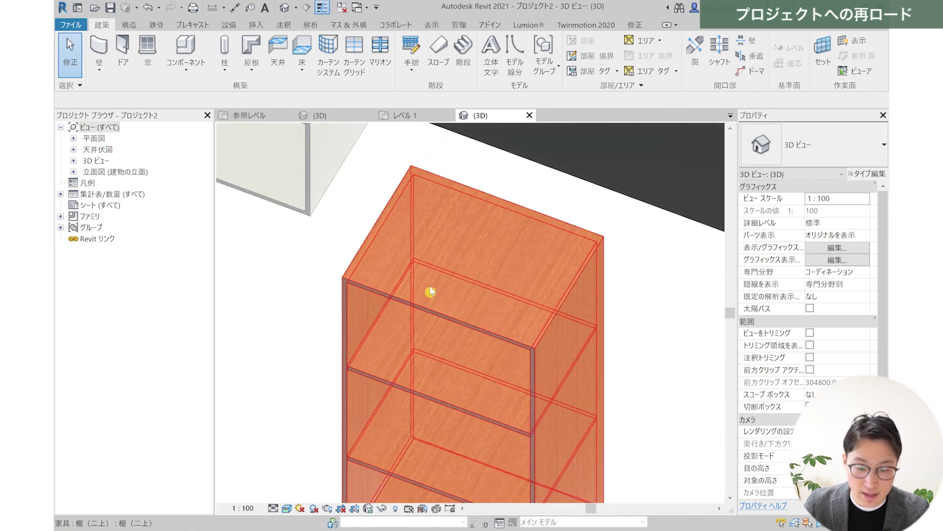
scroll(449, 348, "down", 2)
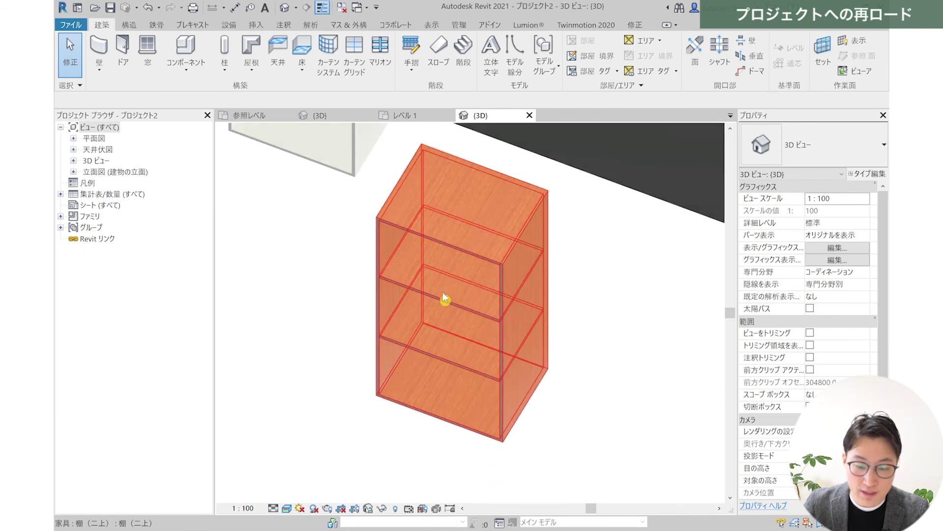
scroll(590, 410, "down", 1)
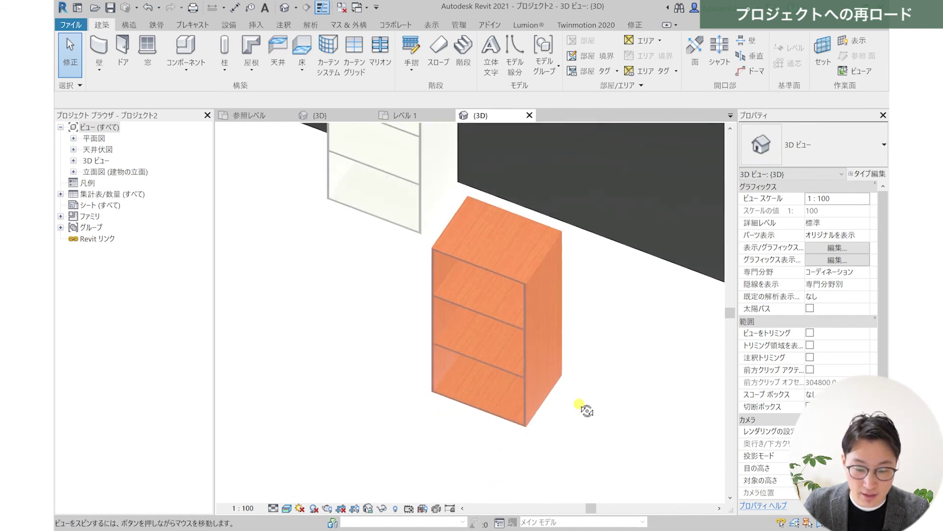
middle_click_drag(583, 411, 583, 394, "shift")
left_click(287, 508)
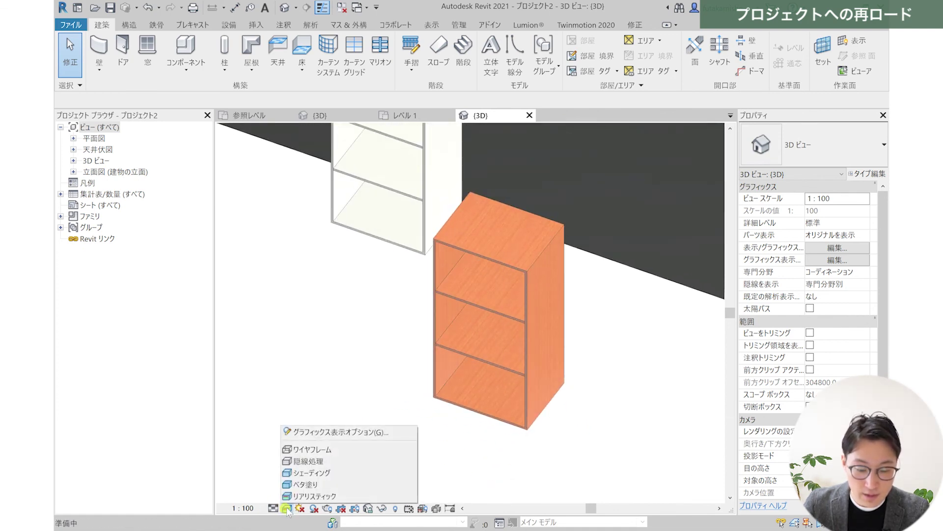
left_click(353, 495)
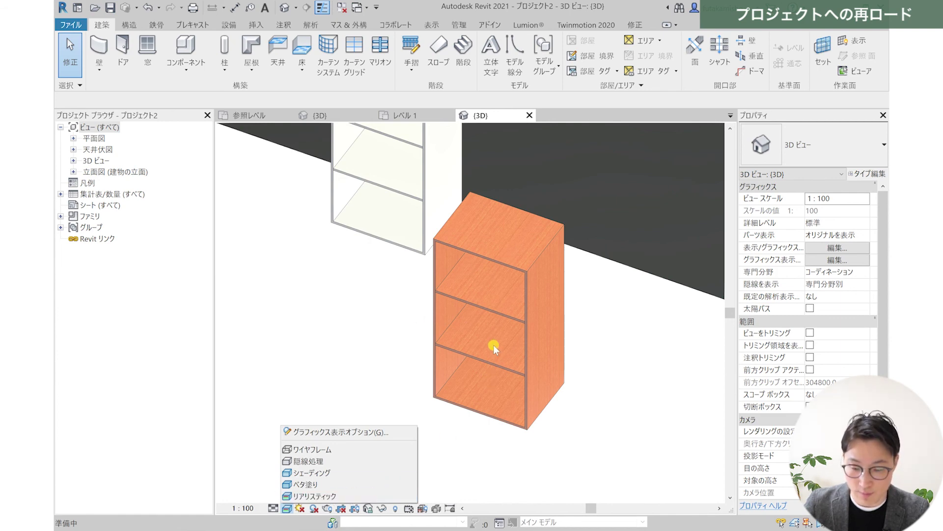
left_click(515, 322)
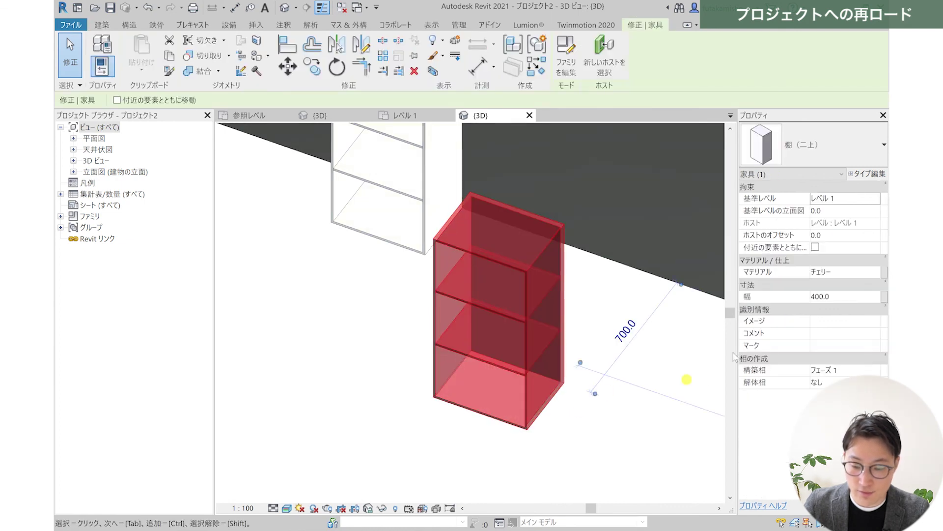
- Turn on Use Render Appearance for the チェリー material's shading graphics
left_click(865, 276)
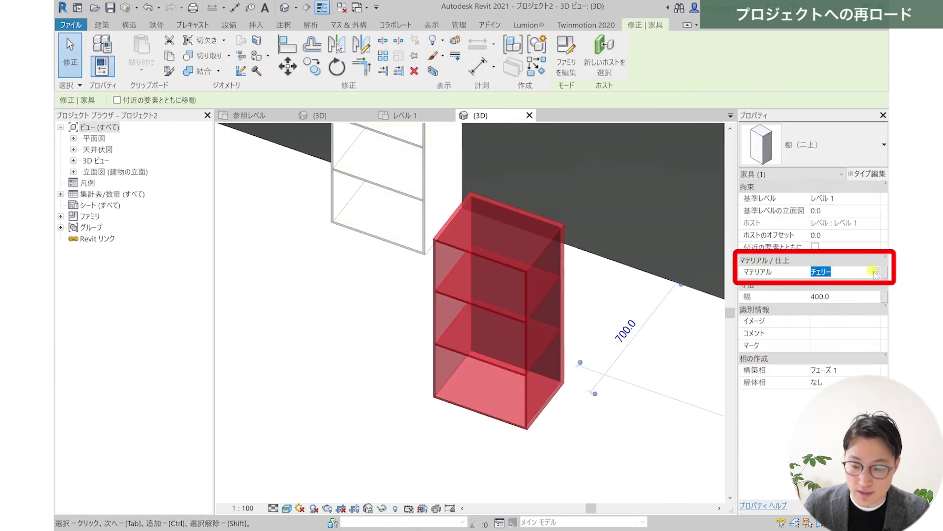
left_click(875, 272)
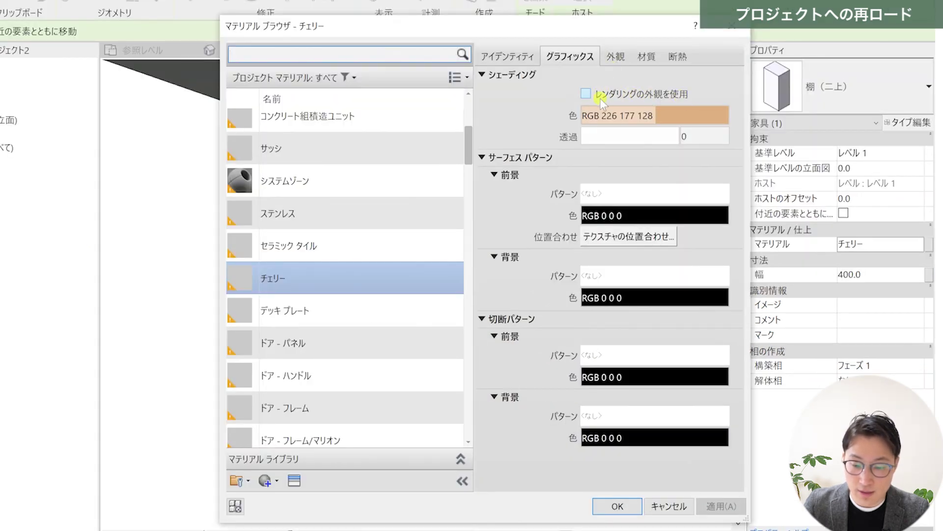
left_click(587, 93)
left_click(614, 57)
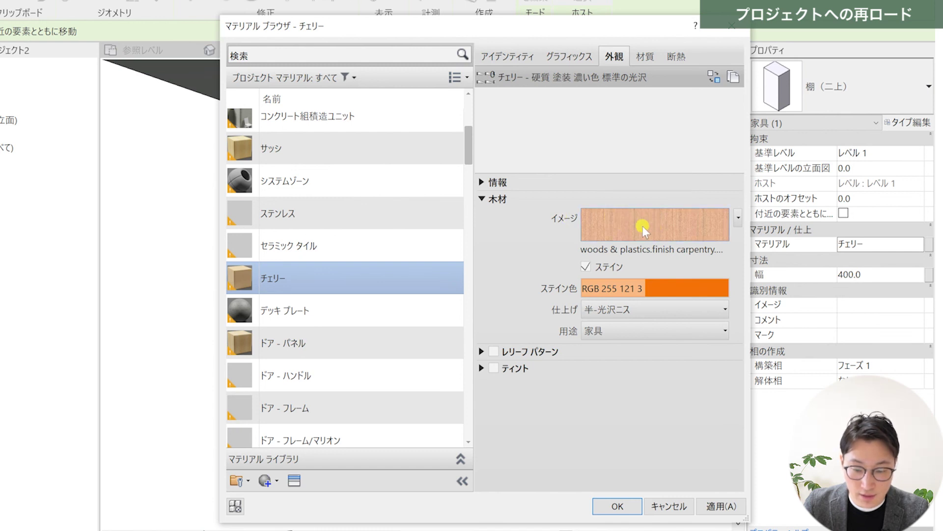
left_click(572, 56)
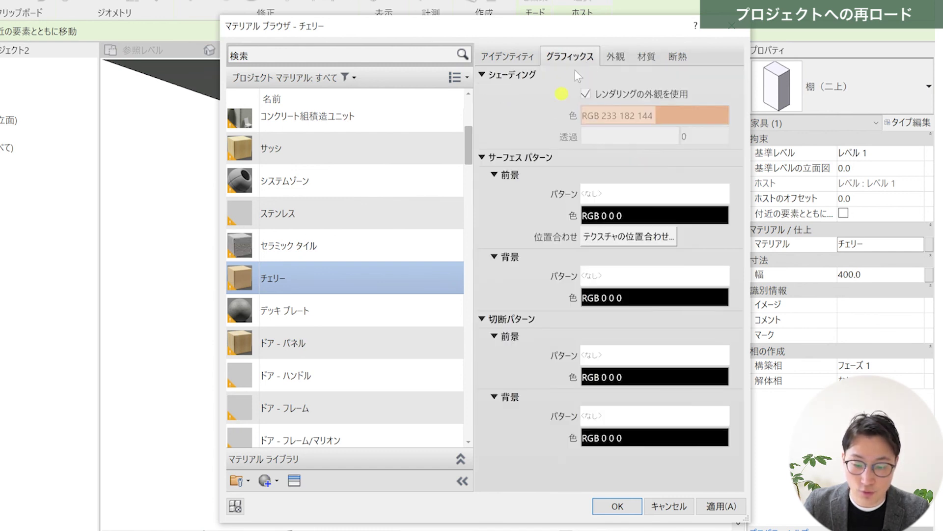
left_click(620, 506)
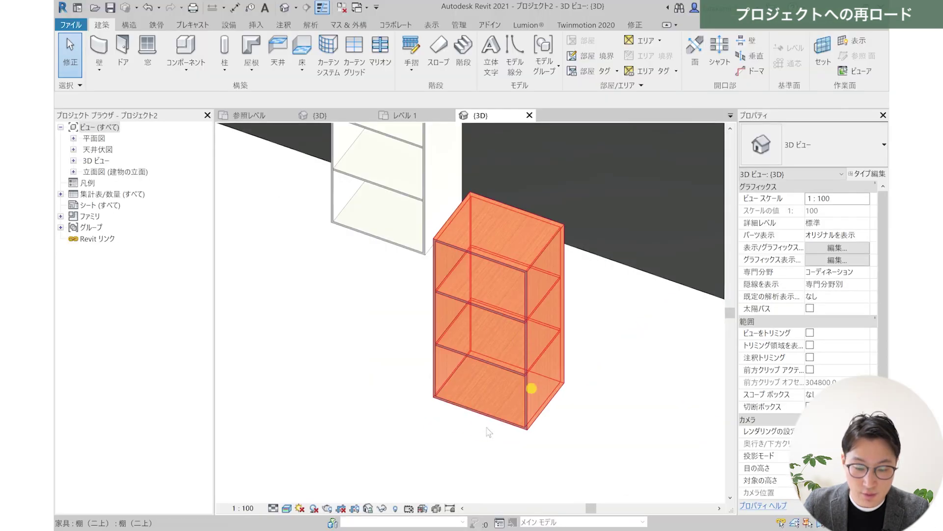
- Switch the 3D view to Shading and orbit to inspect the tan cherry shelf's top
left_click(286, 508)
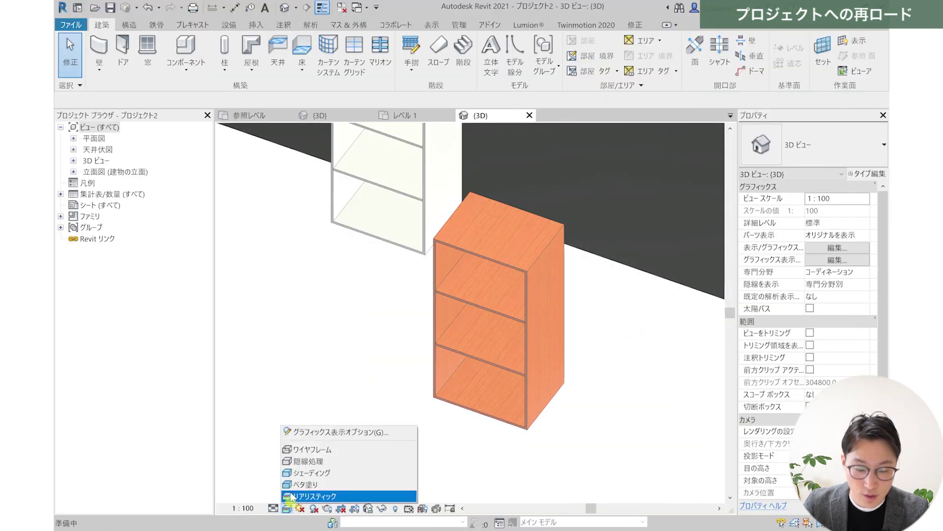
left_click(336, 472)
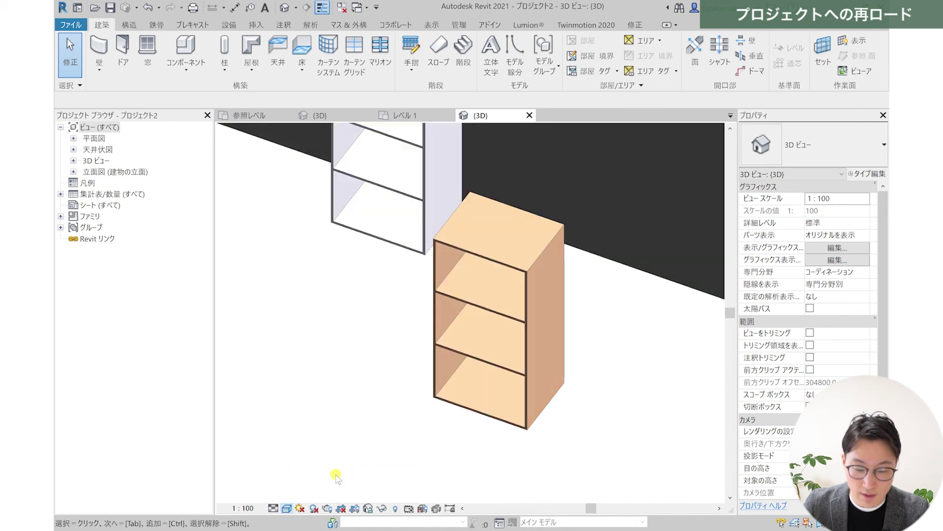
scroll(498, 343, "up", 2)
scroll(498, 343, "down", 1)
scroll(493, 337, "down", 1)
scroll(491, 330, "down", 1)
scroll(496, 332, "down", 1)
mouse_move(496, 333)
middle_mouse_down("shift")
mouse_move(502, 370)
mouse_move(488, 383)
mouse_move(501, 392)
mouse_move(443, 323)
middle_mouse_up("shift")
scroll(444, 323, "up", 2)
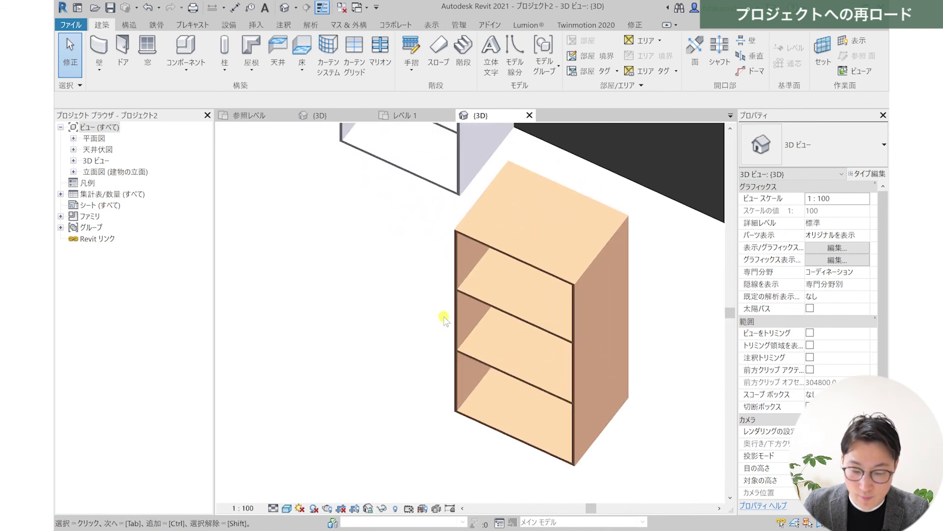